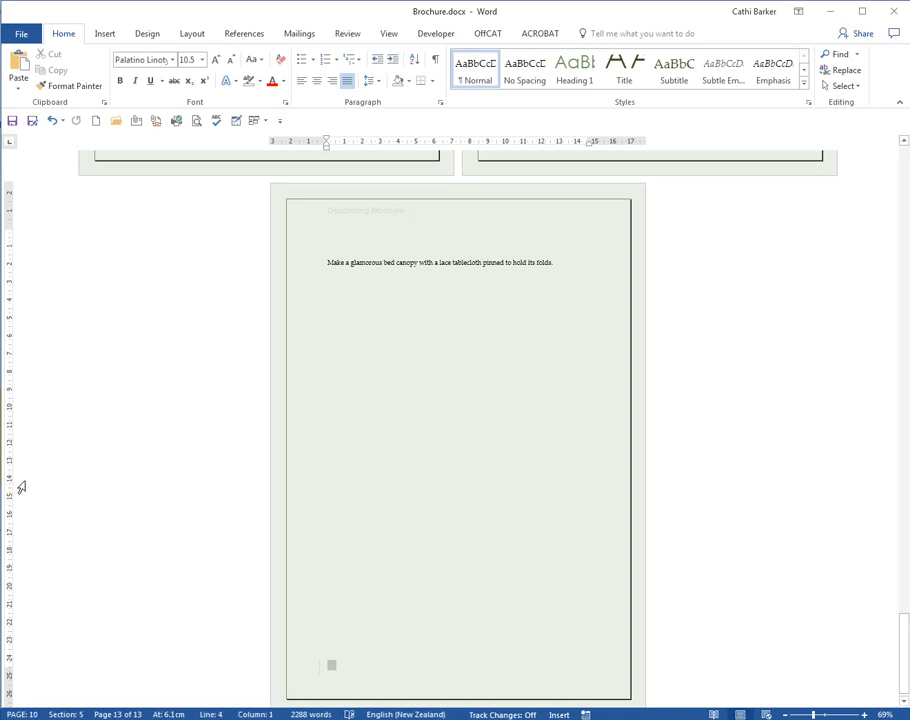
Step: Insert a 4x1 table under the bed canopy sentence on page 13, then zoom in
{"action": "left_click", "coordinate": [106, 34]}
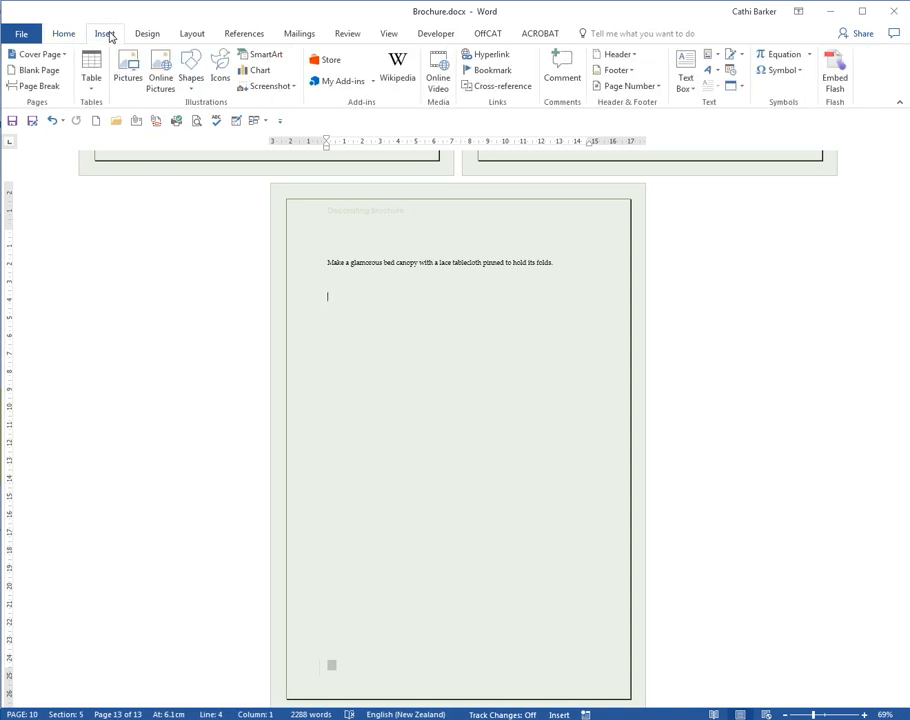
{"action": "left_click", "coordinate": [90, 82]}
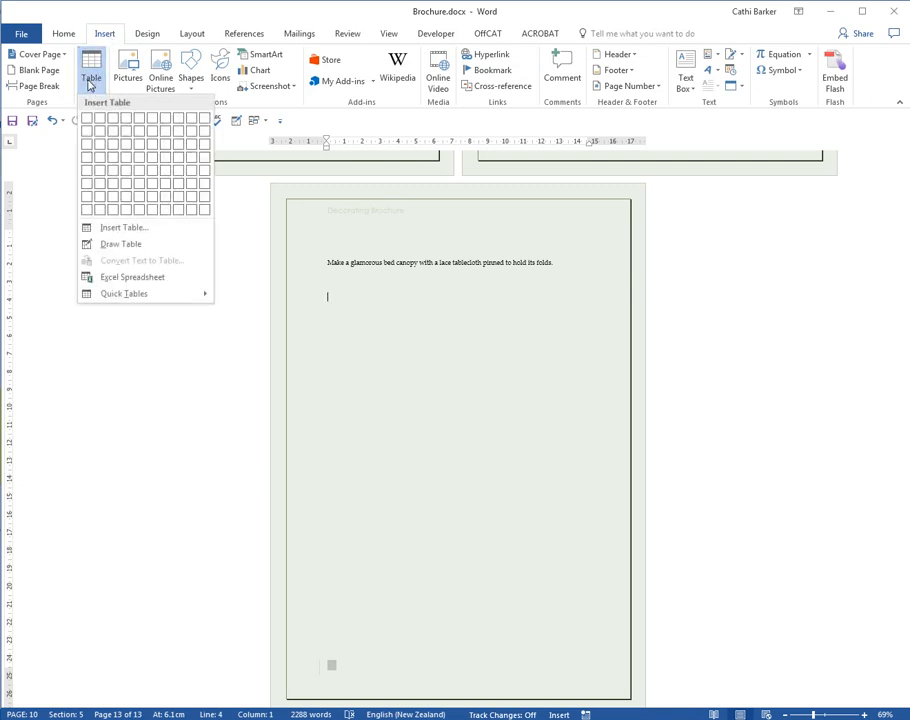
{"action": "left_click", "coordinate": [127, 119]}
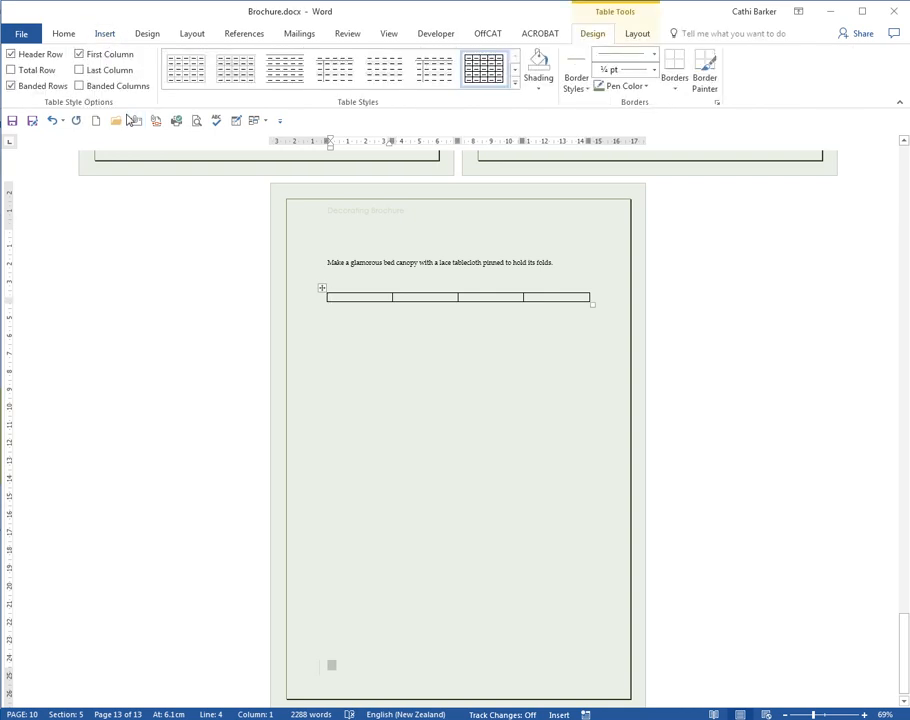
{"action": "left_click", "coordinate": [864, 715]}
{"action": "left_click", "coordinate": [864, 715]}
Step: Fill the first row with the headings Item, Qty, Price and Total
{"action": "left_click", "coordinate": [864, 715]}
{"action": "left_click", "coordinate": [864, 715]}
{"action": "left_click", "coordinate": [864, 715]}
{"action": "left_click", "coordinate": [864, 715]}
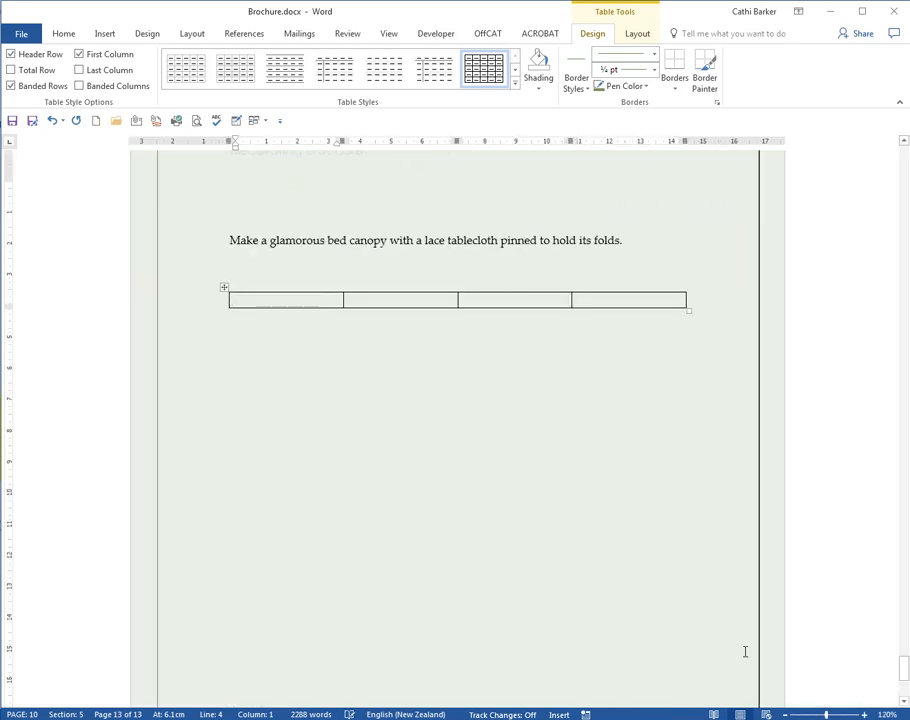
{"action": "type", "text": "Item\t"}
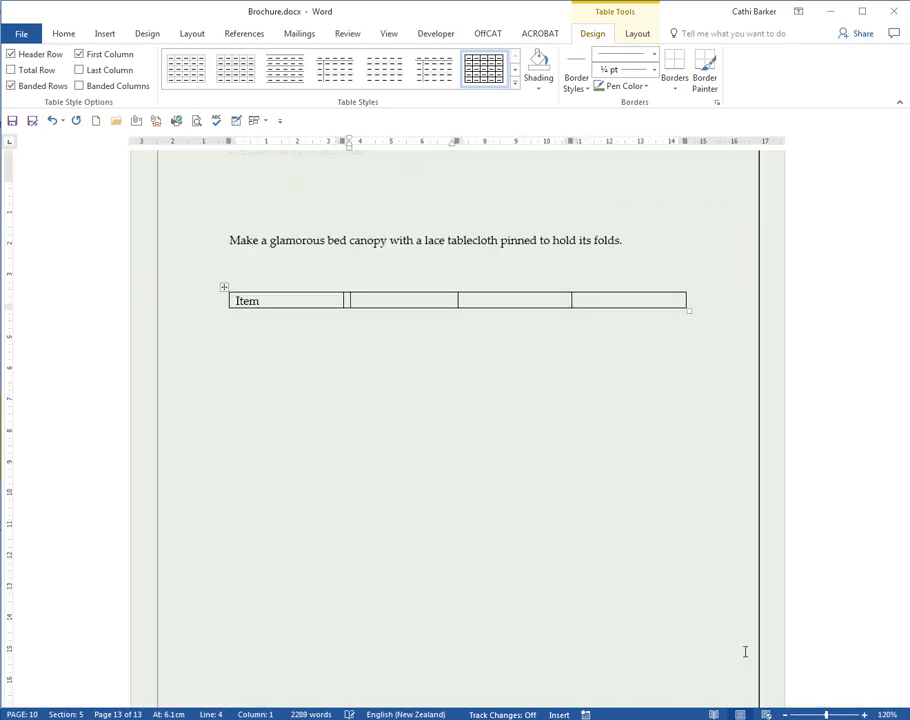
{"action": "type", "text": "Qty\tPice"}
{"action": "key", "text": "BackSpace"}
{"action": "key", "text": "BackSpace"}
{"action": "key", "text": "BackSpace"}
{"action": "type", "text": "rice"}
{"action": "key", "text": "Tab"}
{"action": "type", "text": "Total"}
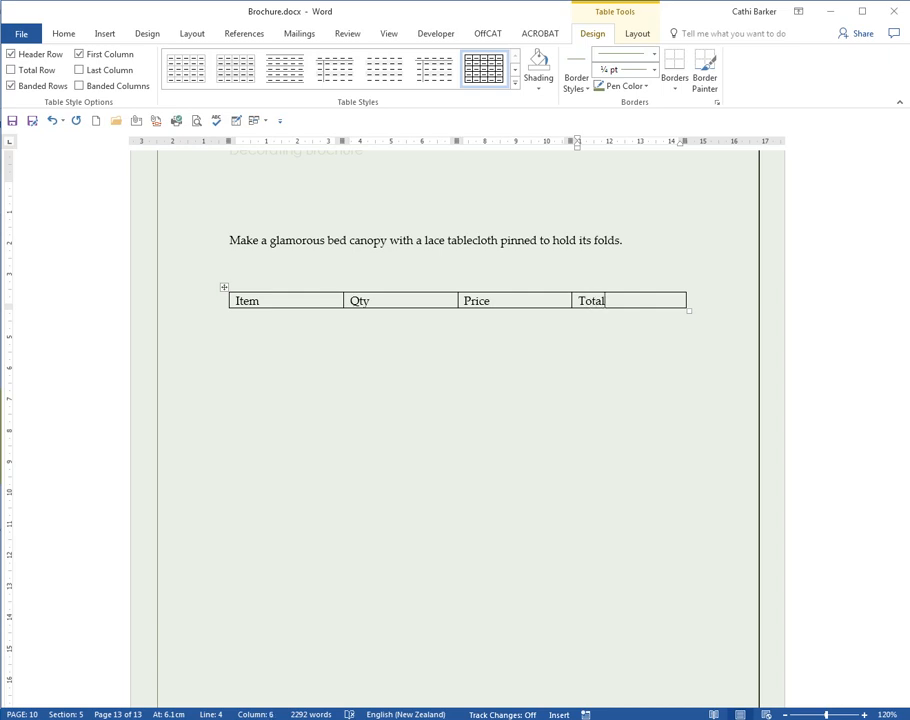
Step: Add rows for Fabric (Qty 60, Price 15.65) and Wallpaper (Qty 10, Price 21.00)
{"action": "key", "text": "Tab"}
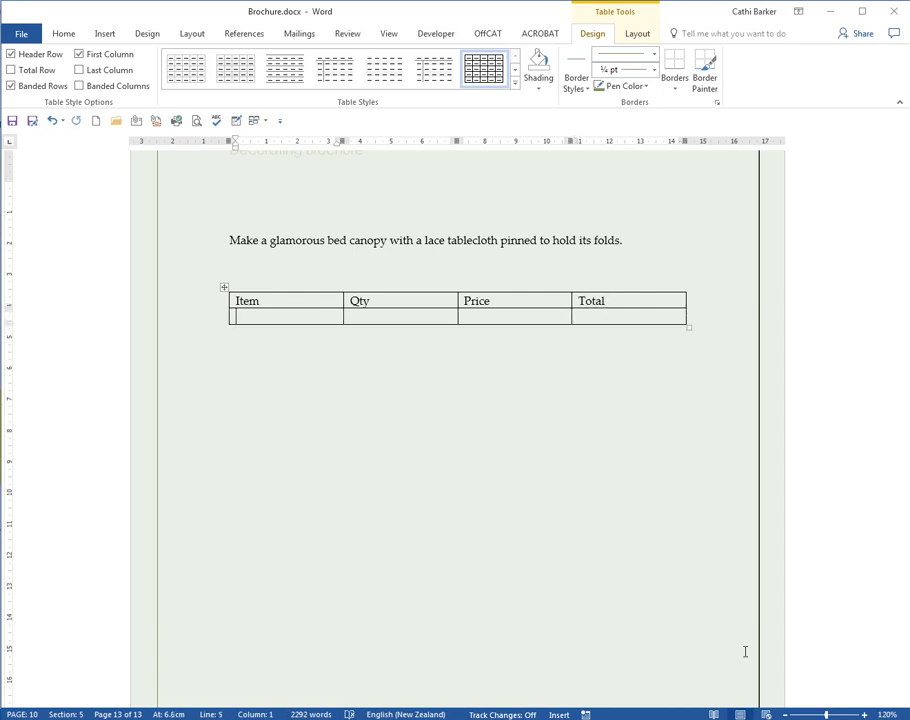
{"action": "type", "text": "Fabric"}
{"action": "key", "text": "Tab"}
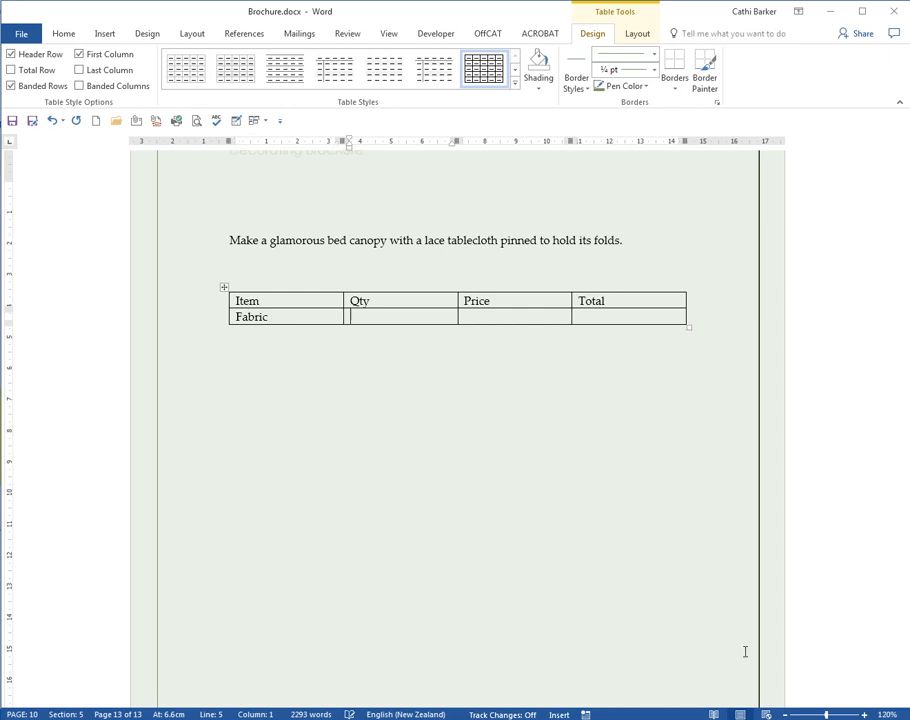
{"action": "type", "text": "60"}
{"action": "key", "text": "Tab"}
{"action": "type", "text": "15.65"}
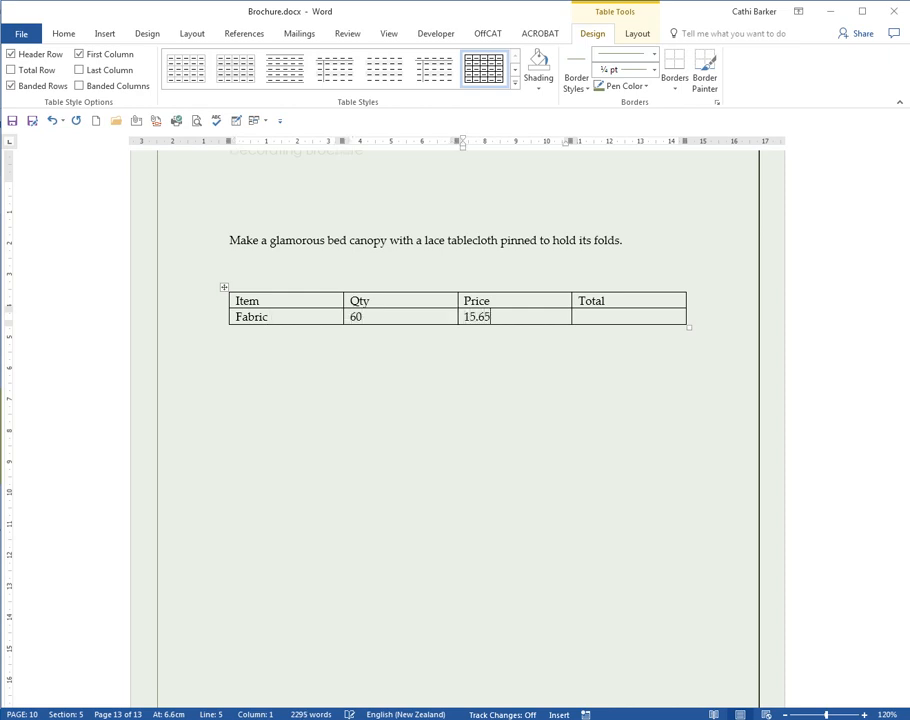
{"action": "key", "text": "Tab"}
{"action": "key", "text": "Tab"}
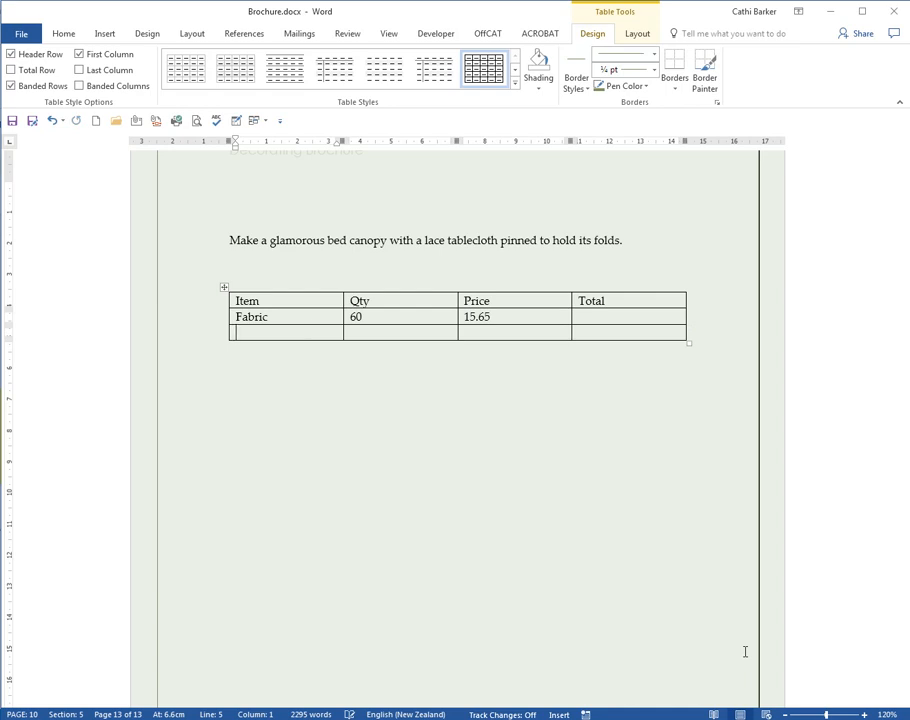
{"action": "type", "text": "Wallpaper"}
{"action": "key", "text": "Tab"}
{"action": "type", "text": "10"}
{"action": "key", "text": "Tab"}
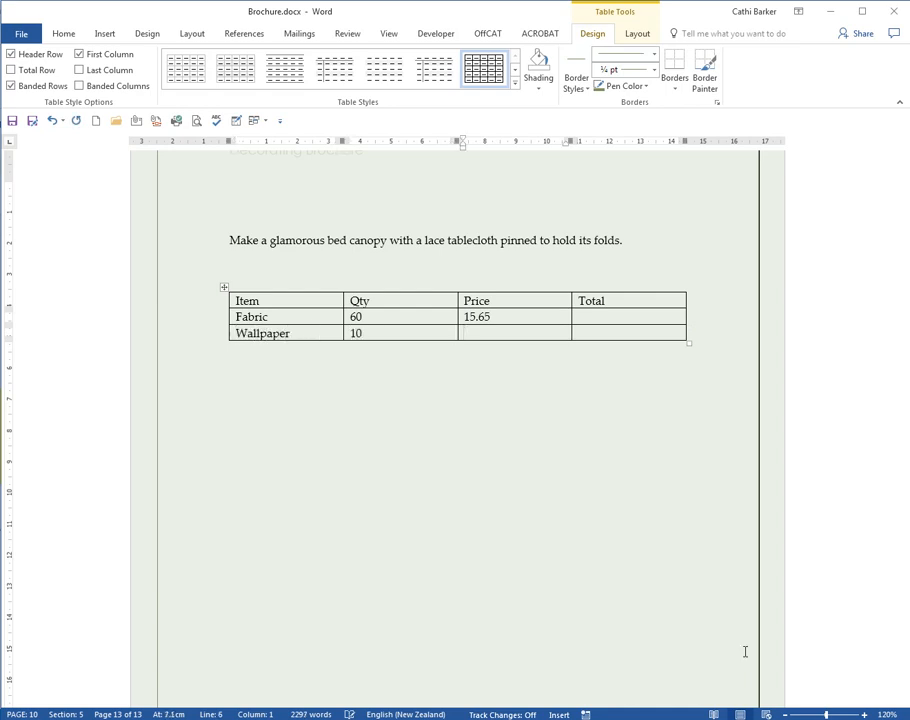
{"action": "type", "text": "21.00"}
Step: Add rows for Carpet (Qty 500, Price 65.99) and Lighting (Qty 24, Price 20.60)
{"action": "key", "text": "Tab"}
{"action": "key", "text": "Tab"}
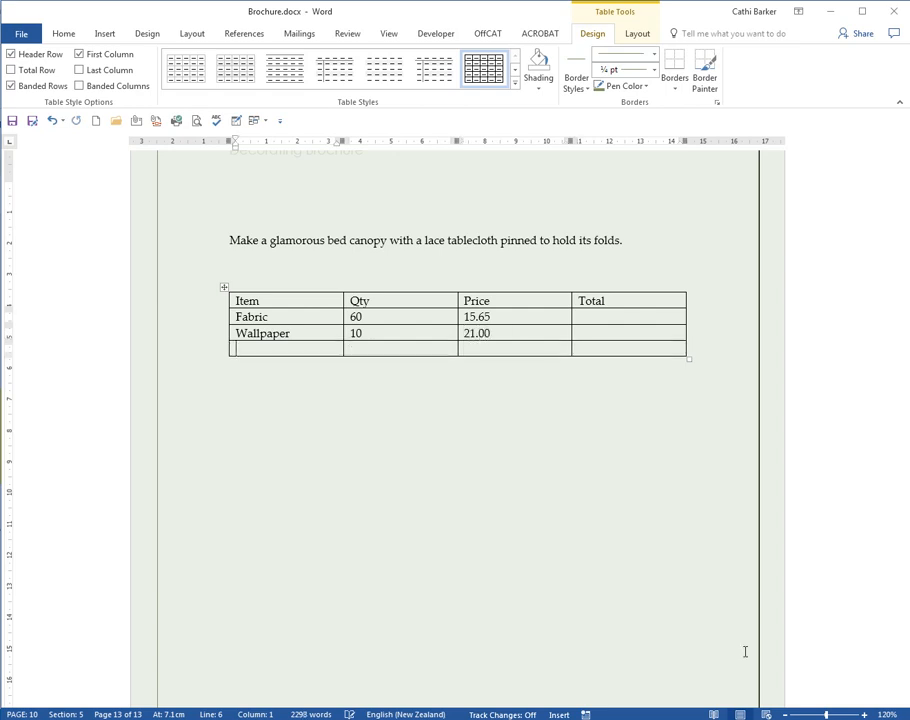
{"action": "type", "text": "Carpet"}
{"action": "key", "text": "Tab"}
{"action": "type", "text": "500"}
{"action": "key", "text": "Tab"}
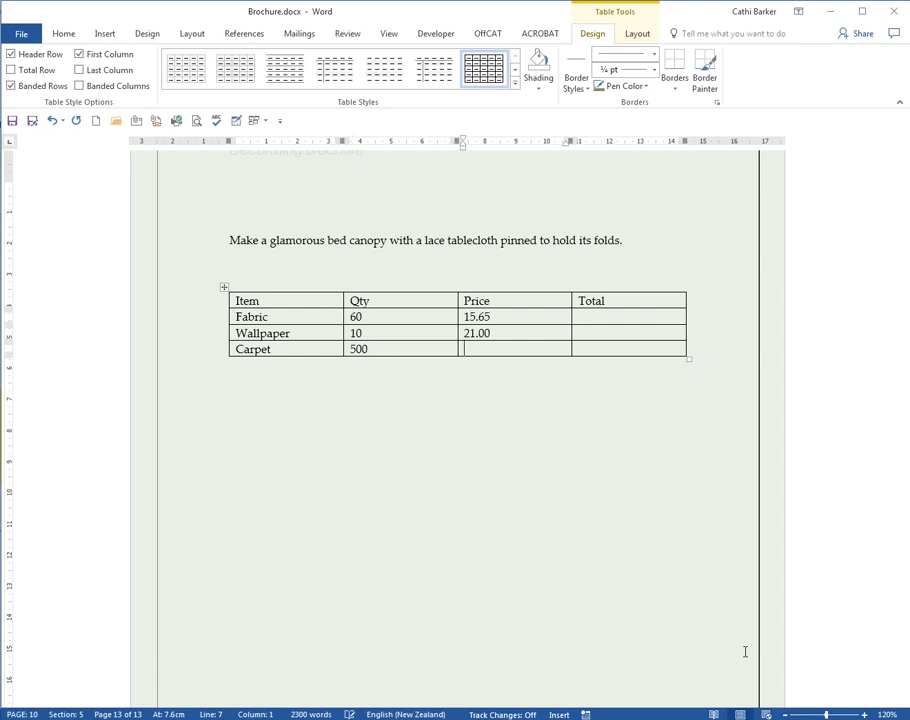
{"action": "type", "text": "65.99"}
{"action": "key", "text": "Tab"}
{"action": "type", "text": "Lighting"}
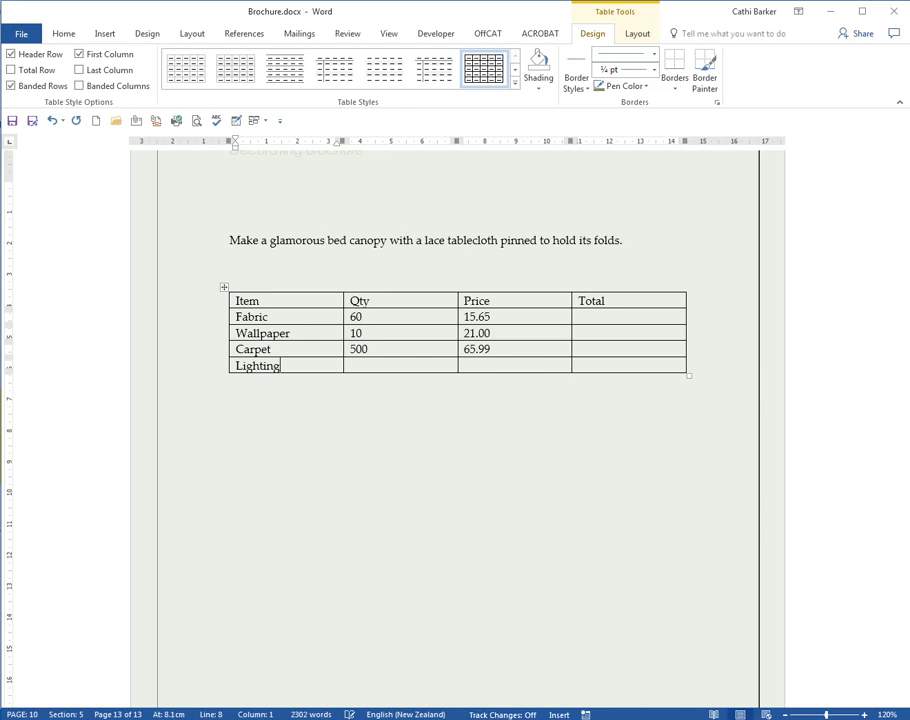
{"action": "key", "text": "Tab"}
{"action": "type", "text": "24"}
{"action": "key", "text": "Tab"}
{"action": "type", "text": "20.60"}
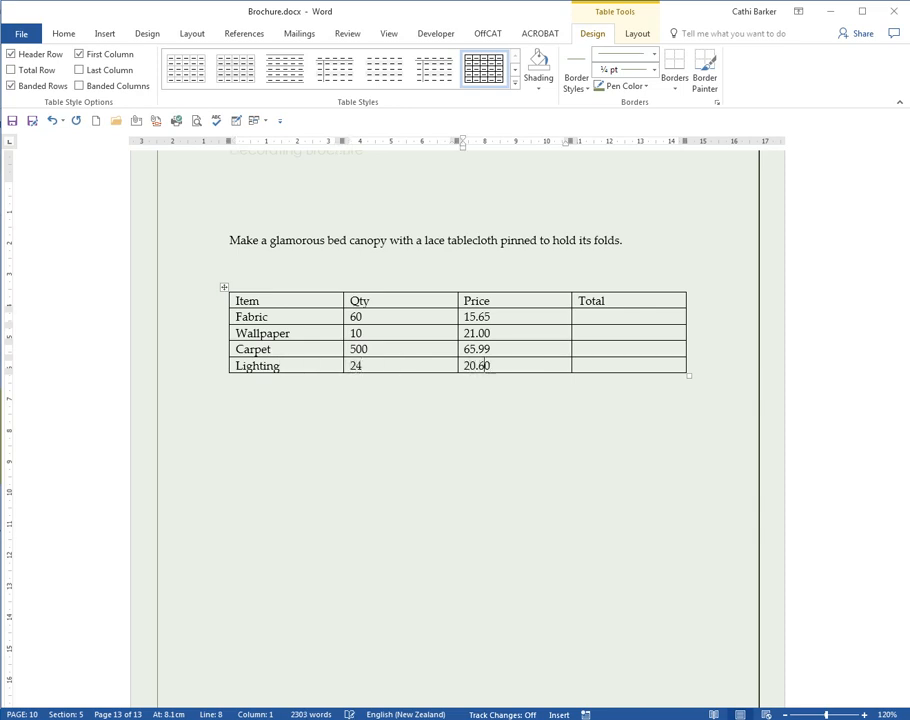
Step: Add a final row labelled Total
{"action": "key", "text": "Tab"}
{"action": "key", "text": "Tab"}
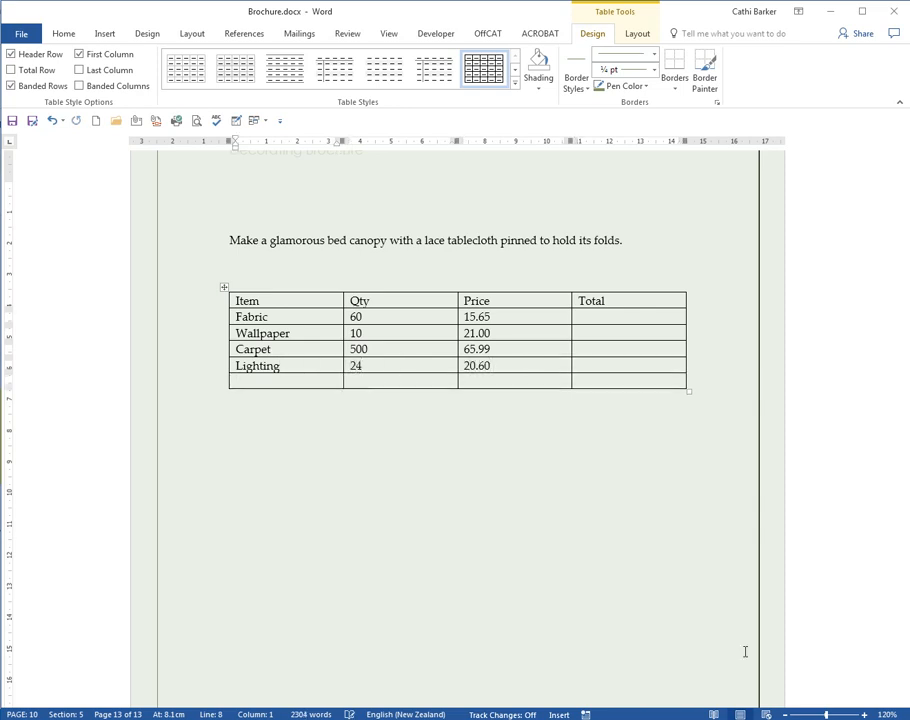
{"action": "key", "text": "Caps_Lock"}
{"action": "key", "text": "Caps_Lock"}
{"action": "type", "text": "Total"}
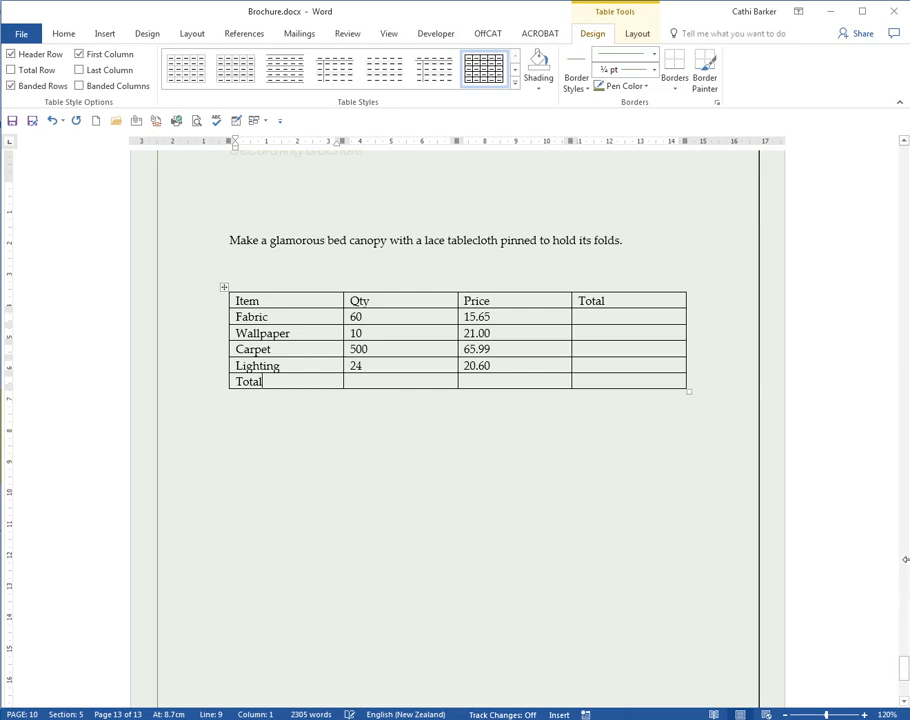
Step: Prefix each price (15.65, 21.00, 65.99, 20.60) with a $ sign
{"action": "left_click", "coordinate": [465, 316]}
{"action": "type", "text": "$"}
{"action": "key", "text": "Down"}
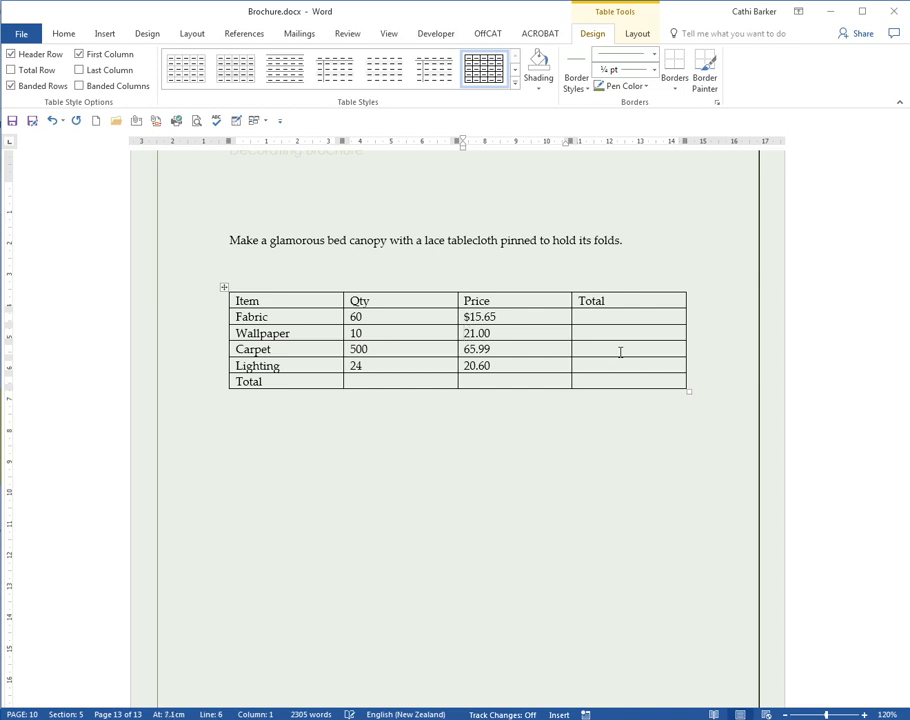
{"action": "type", "text": "$"}
{"action": "key", "text": "Down"}
{"action": "type", "text": "$"}
{"action": "key", "text": "Down"}
{"action": "type", "text": "$"}
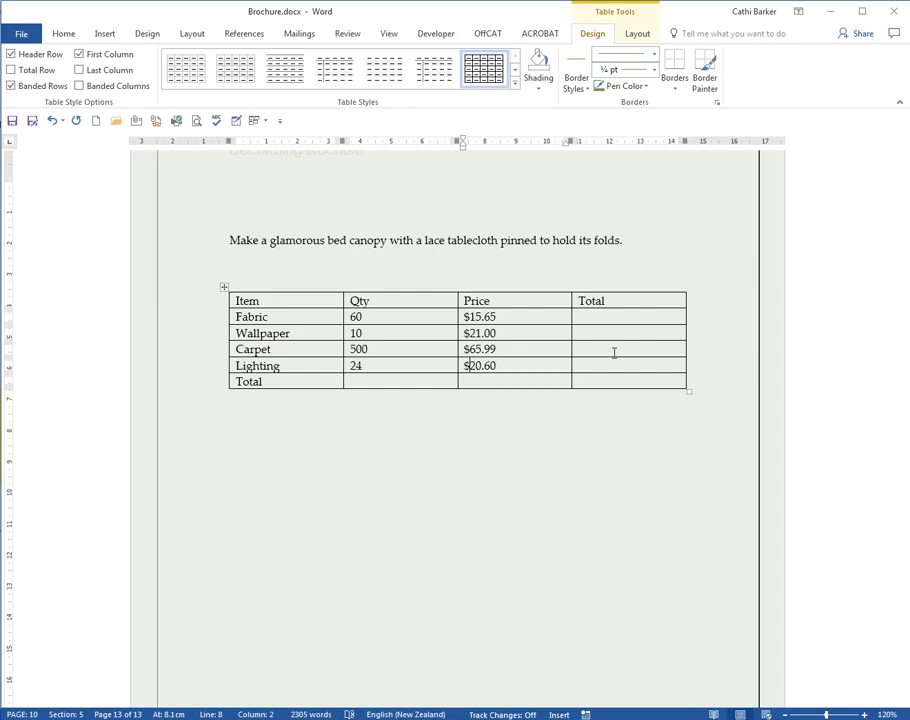
{"action": "left_click", "coordinate": [584, 316]}
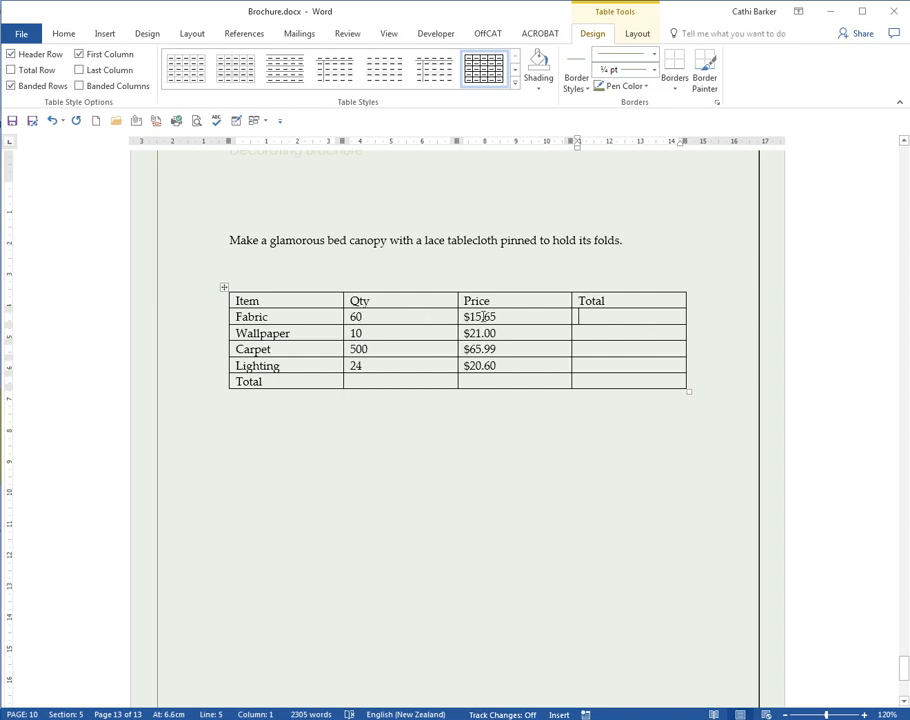
Step: Open the Formula dialog for the Fabric Total cell and drag it below the table
{"action": "left_click", "coordinate": [373, 316]}
{"action": "left_click", "coordinate": [520, 318]}
{"action": "left_click", "coordinate": [628, 316]}
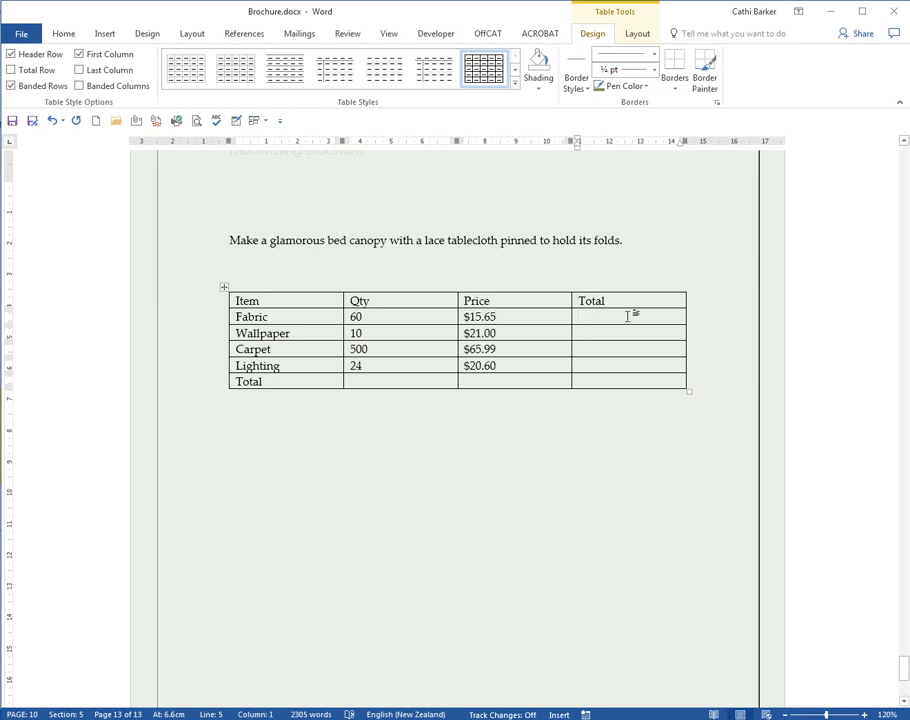
{"action": "left_click", "coordinate": [637, 34]}
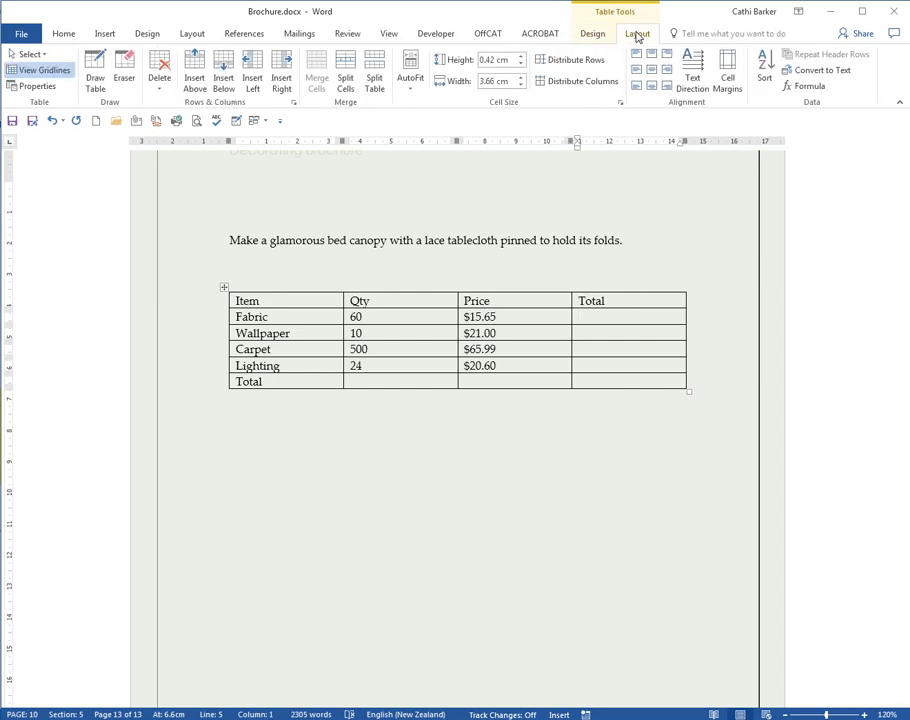
{"action": "left_click", "coordinate": [818, 90]}
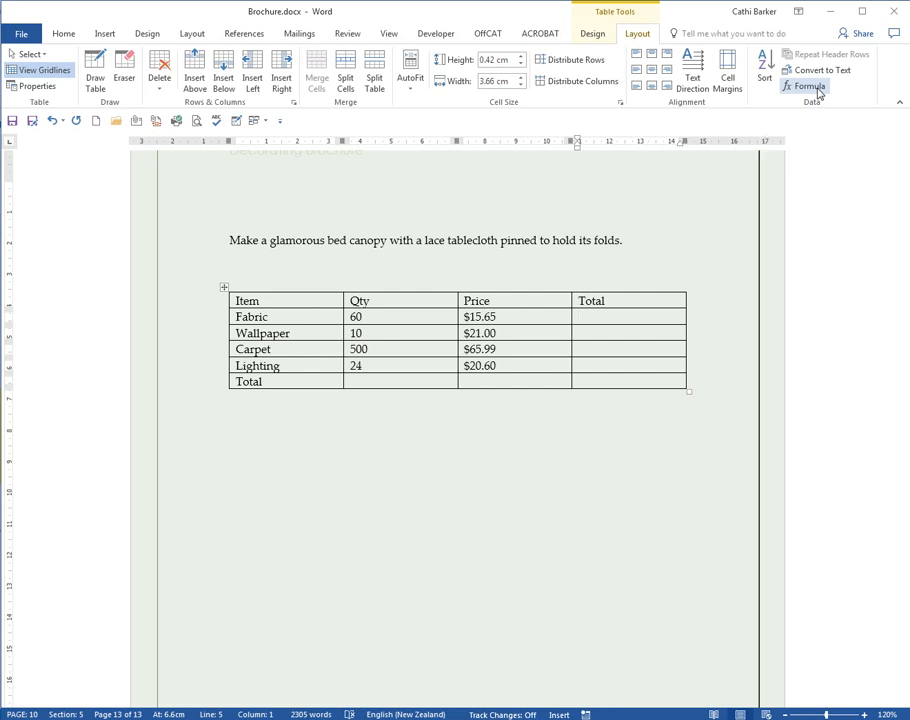
{"action": "left_click_drag", "start_coordinate": [465, 296], "coordinate": [467, 422]}
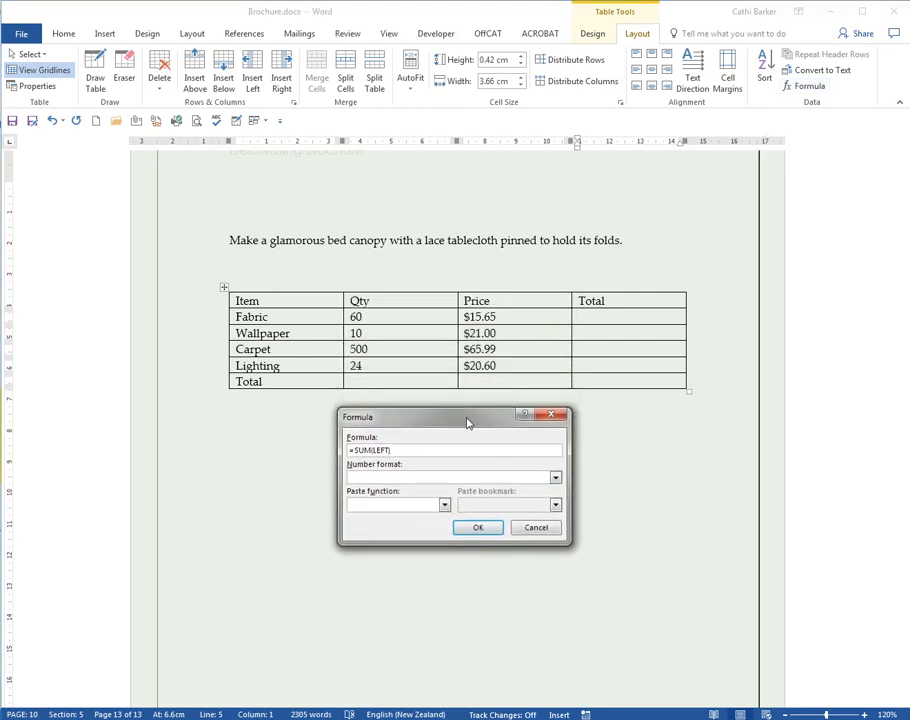
Step: Enter =b2*c2 with the two-decimal dollar format so Fabric's total reads $ 939.00
{"action": "key", "text": "BackSpace"}
{"action": "key", "text": "BackSpace"}
{"action": "key", "text": "BackSpace"}
{"action": "key", "text": "BackSpace"}
{"action": "key", "text": "BackSpace"}
{"action": "key", "text": "BackSpace"}
{"action": "key", "text": "BackSpace"}
{"action": "key", "text": "BackSpace"}
{"action": "key", "text": "BackSpace"}
{"action": "type", "text": "b2*c2"}
{"action": "left_click", "coordinate": [555, 478]}
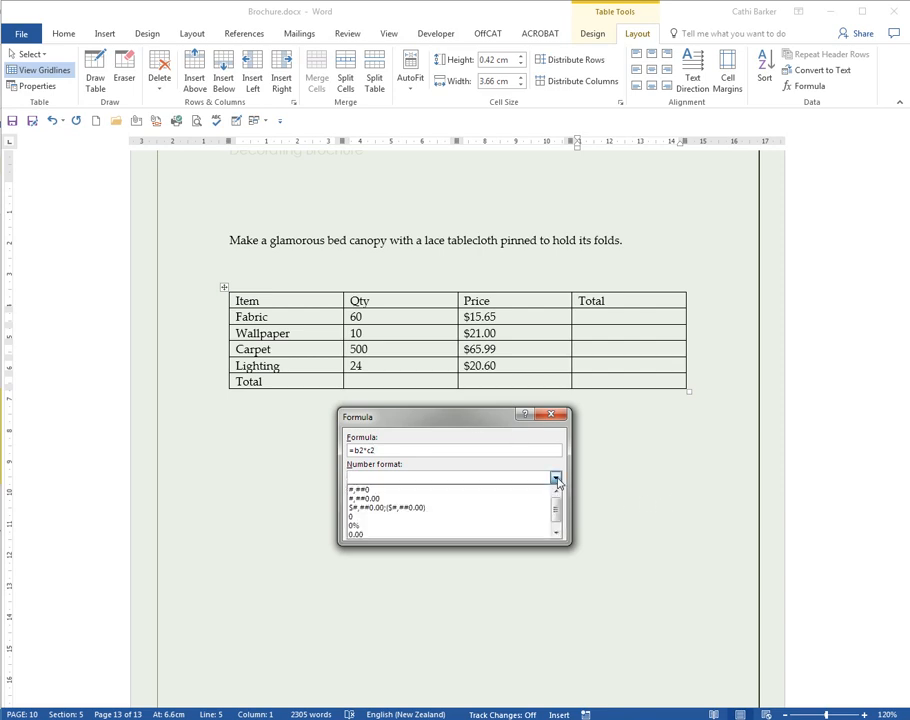
{"action": "left_click", "coordinate": [360, 508]}
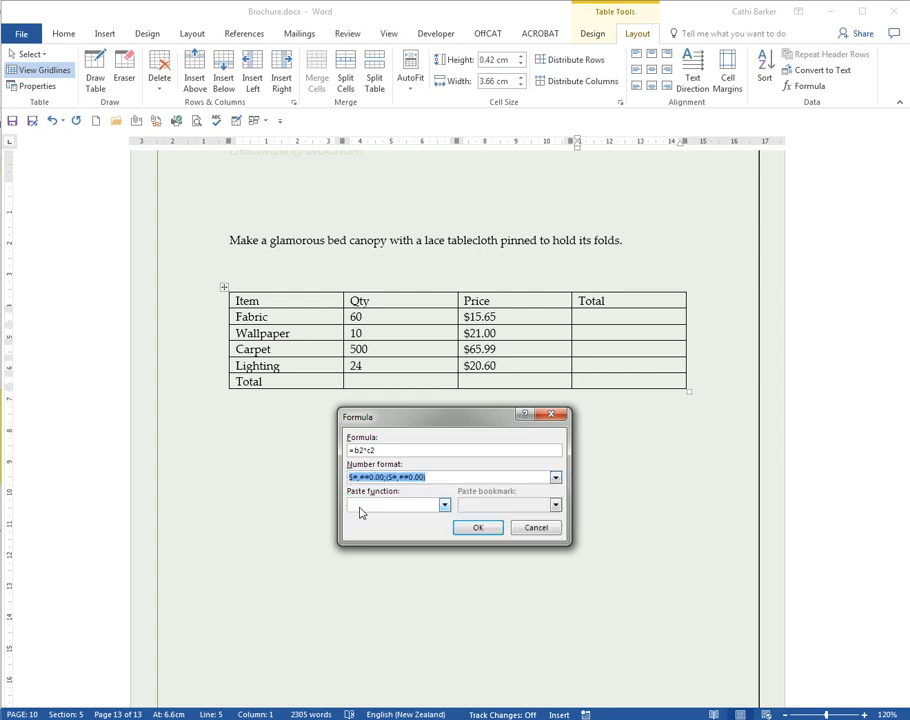
{"action": "left_click", "coordinate": [481, 529]}
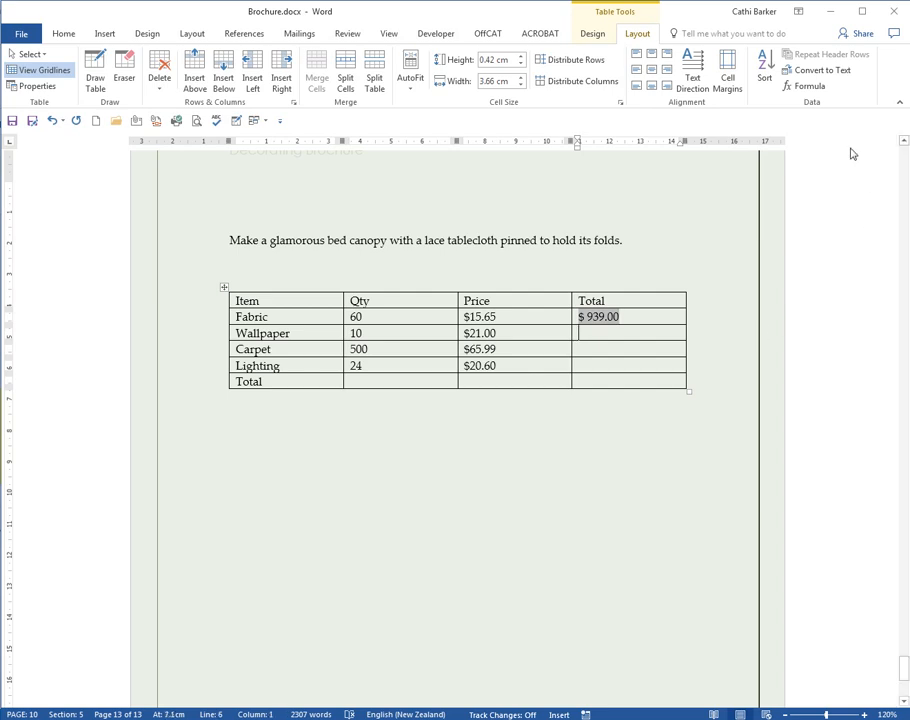
{"action": "left_click", "coordinate": [808, 88]}
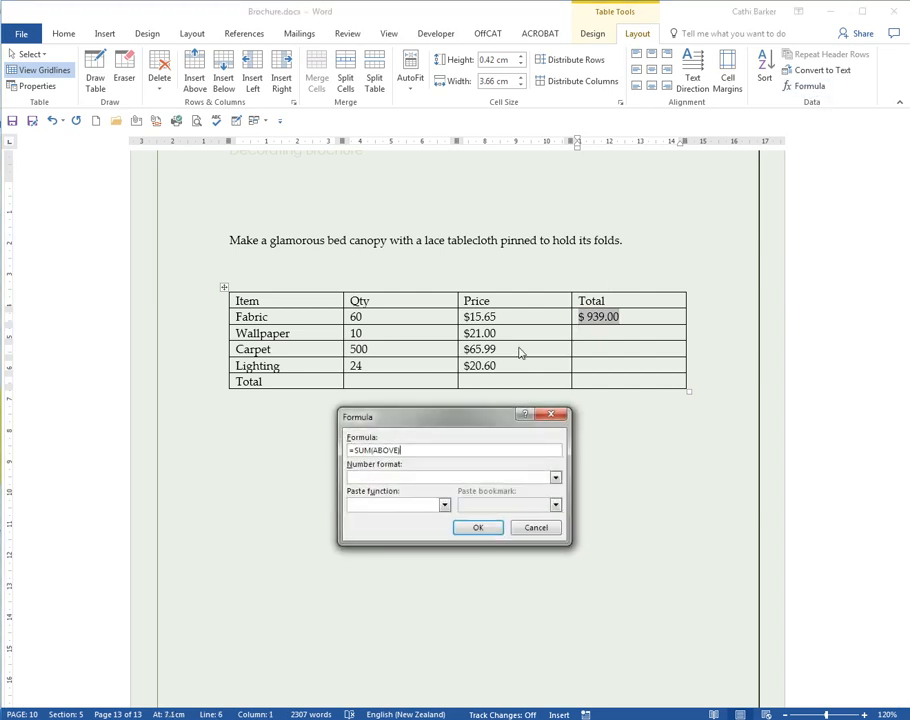
Step: Set Wallpaper's total to =b3*c3 in $#,##0.00;($#,##0.00) format, then show field codes
{"action": "key", "text": "BackSpace"}
{"action": "key", "text": "BackSpace"}
{"action": "key", "text": "BackSpace"}
{"action": "key", "text": "BackSpace"}
{"action": "key", "text": "BackSpace"}
{"action": "key", "text": "BackSpace"}
{"action": "key", "text": "BackSpace"}
{"action": "key", "text": "BackSpace"}
{"action": "key", "text": "BackSpace"}
{"action": "key", "text": "BackSpace"}
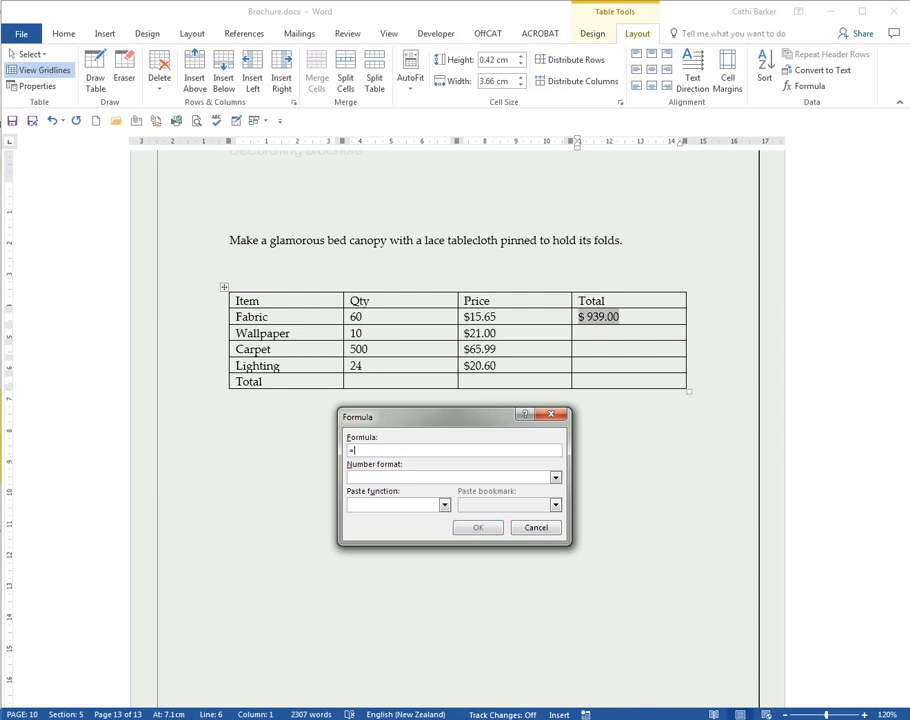
{"action": "type", "text": "b3*c3"}
{"action": "left_click", "coordinate": [556, 477]}
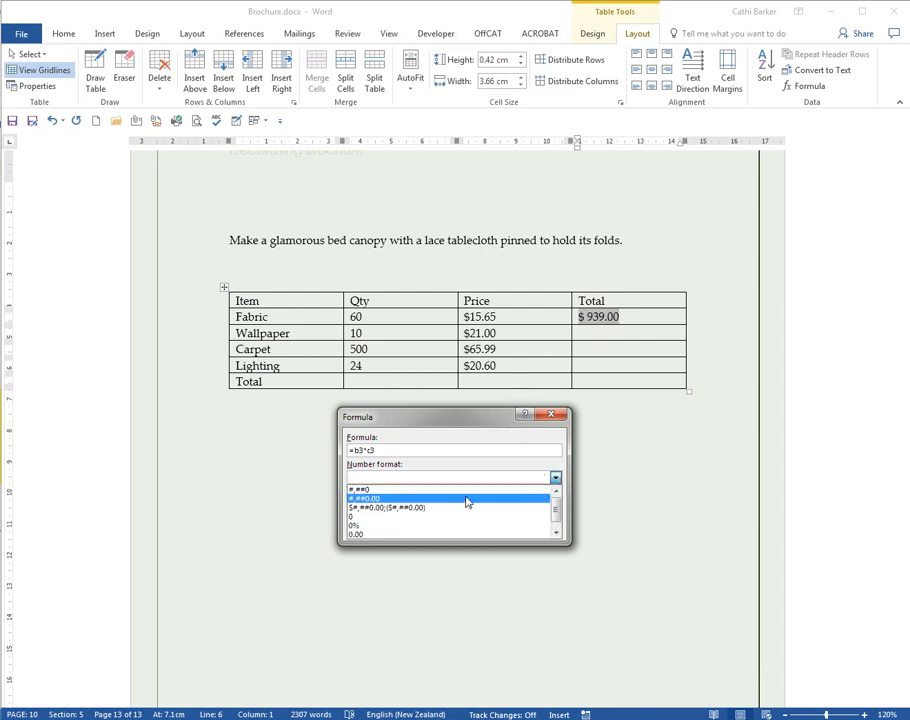
{"action": "left_click", "coordinate": [430, 507]}
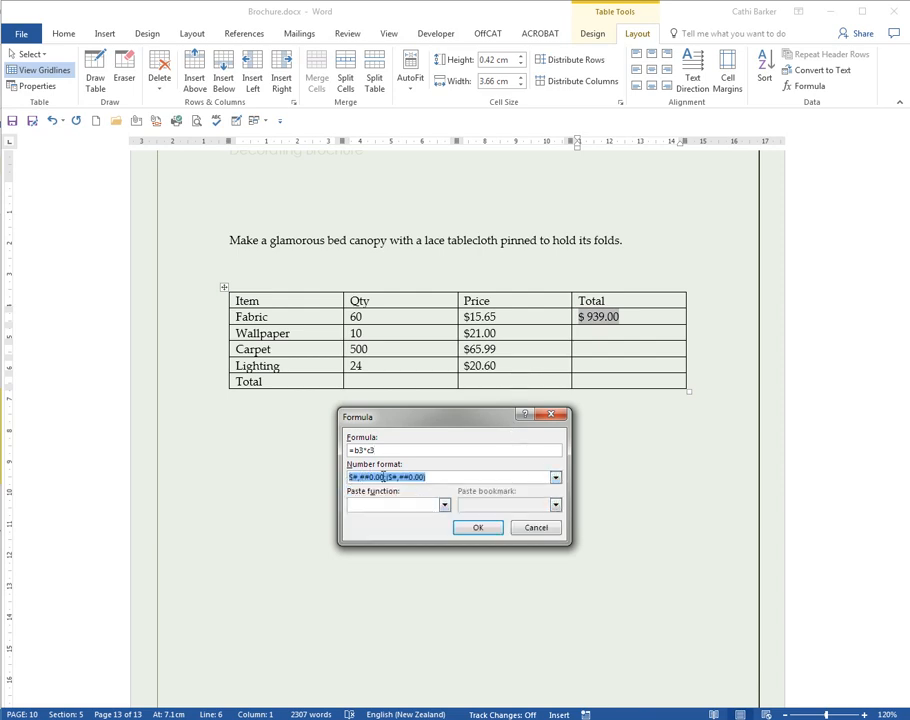
{"action": "left_click", "coordinate": [481, 530]}
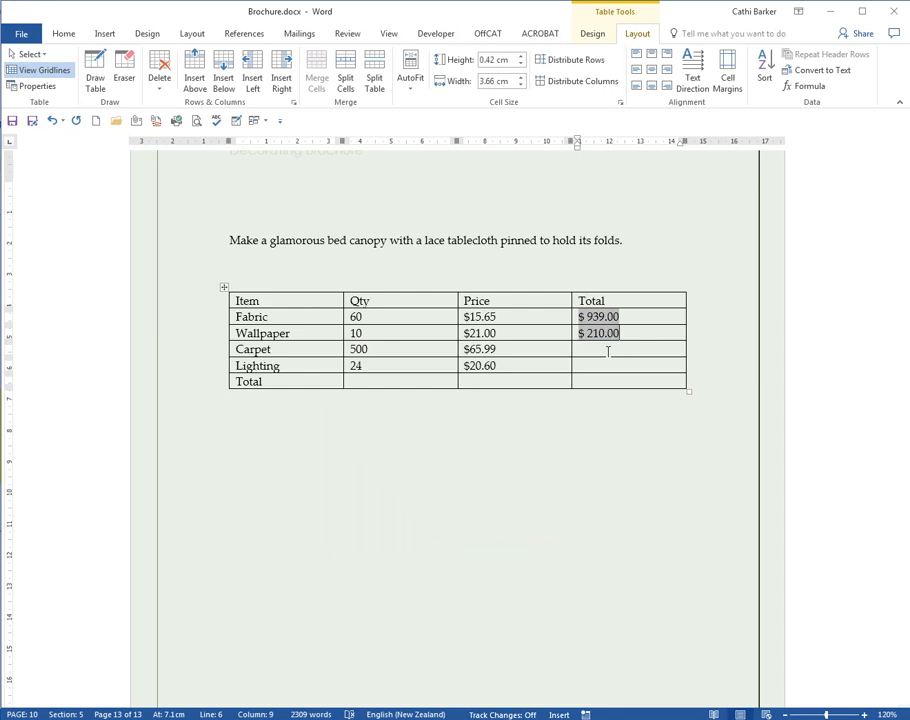
{"action": "key", "text": "alt+F9"}
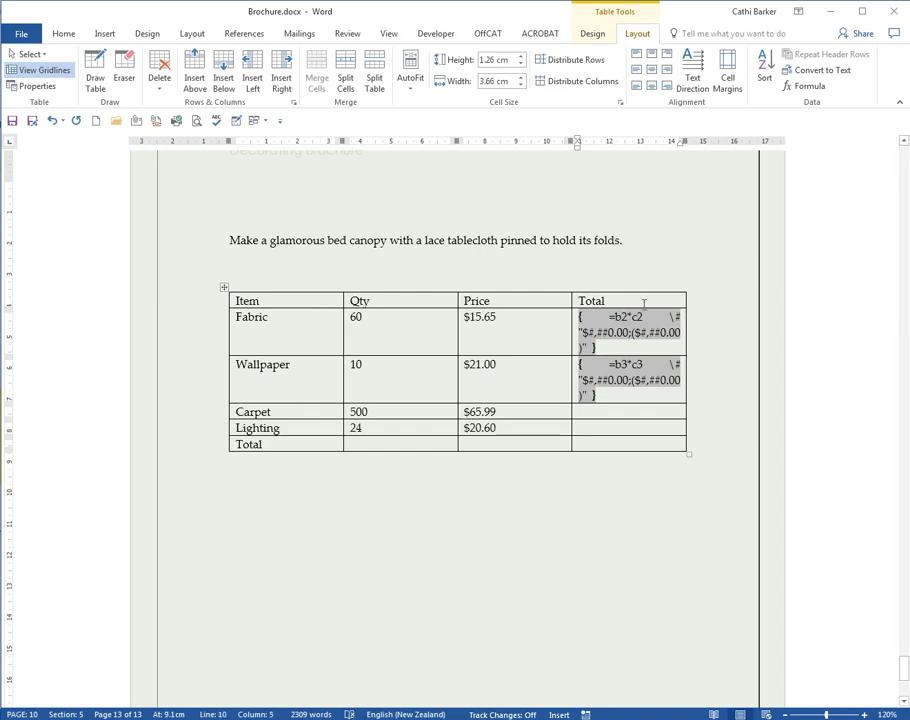
Step: Copy the Wallpaper total field into the Carpet, Lighting and grand-total cells
{"action": "left_click", "coordinate": [532, 368]}
{"action": "left_click", "coordinate": [569, 372]}
{"action": "key", "text": "ctrl+c"}
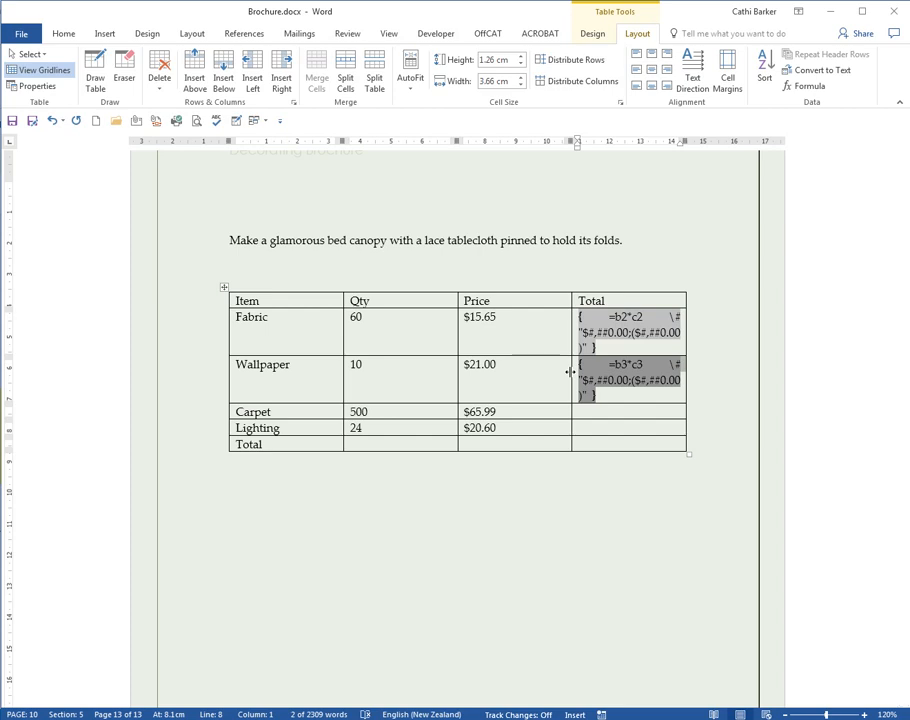
{"action": "key", "text": "Down"}
{"action": "key", "text": "ctrl+v"}
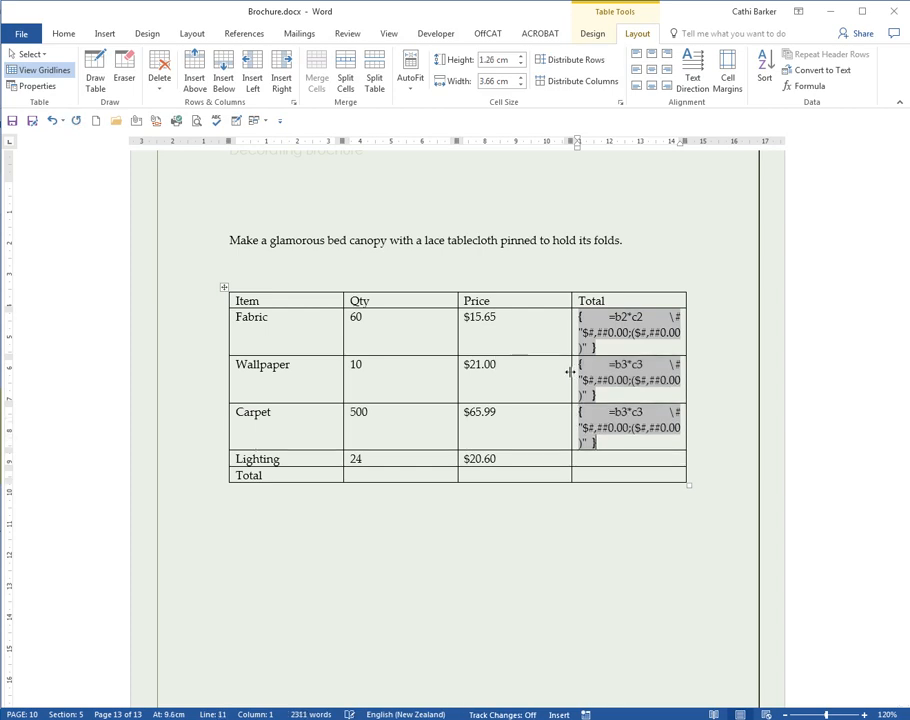
{"action": "key", "text": "Down"}
{"action": "key", "text": "ctrl+v"}
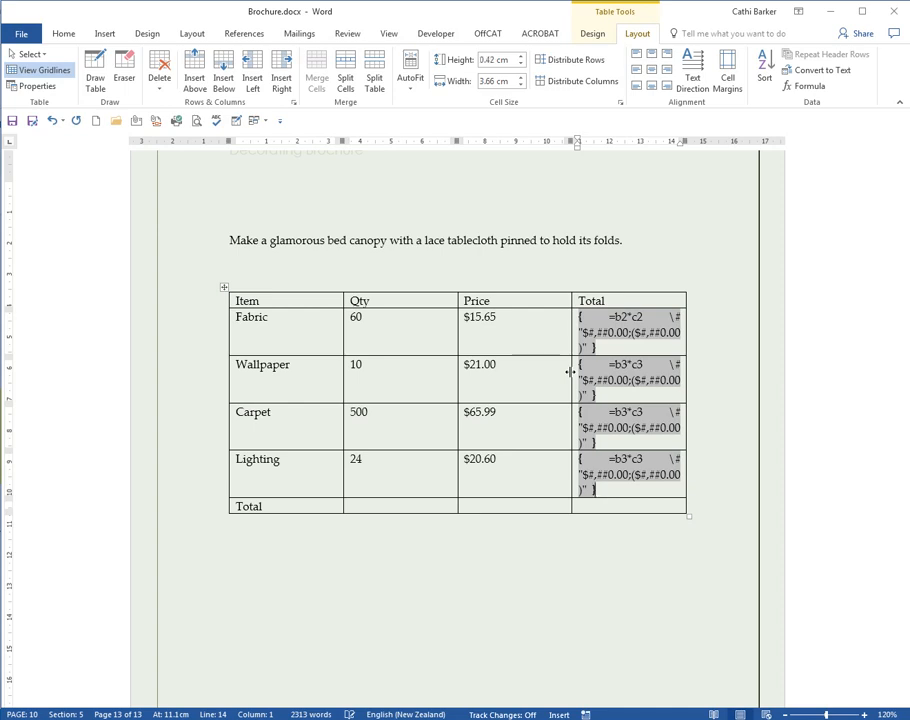
{"action": "key", "text": "Down"}
{"action": "key", "text": "ctrl+v"}
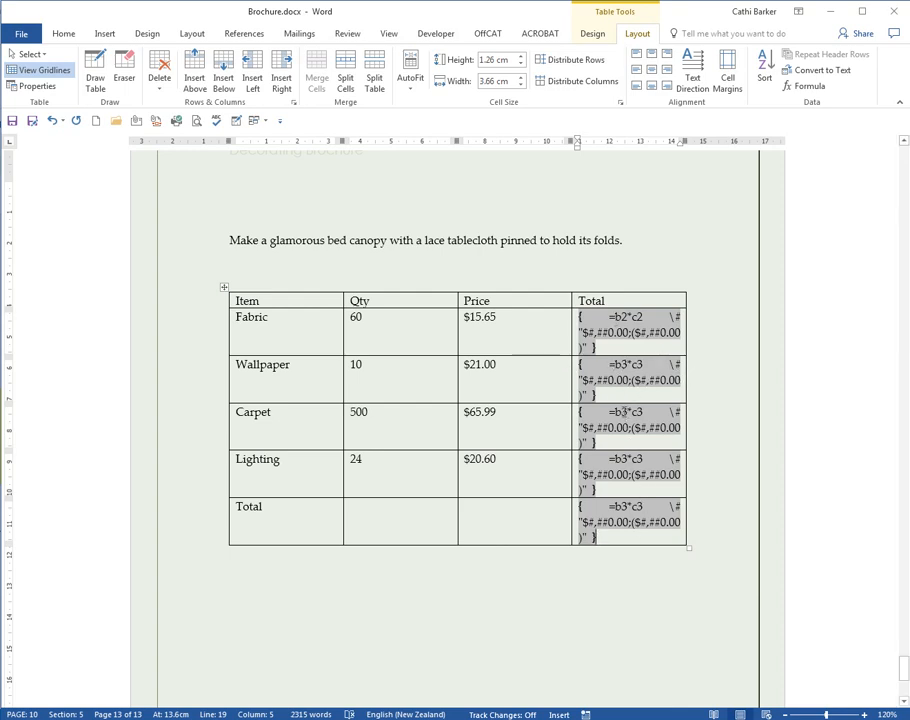
Step: Change the Carpet and Lighting formulas to =b4*c4 and =b5*c5
{"action": "left_click", "coordinate": [693, 426]}
{"action": "key", "text": "Delete"}
{"action": "type", "text": "4"}
{"action": "key", "text": "Right"}
{"action": "key", "text": "Right"}
{"action": "key", "text": "Delete"}
{"action": "type", "text": "4"}
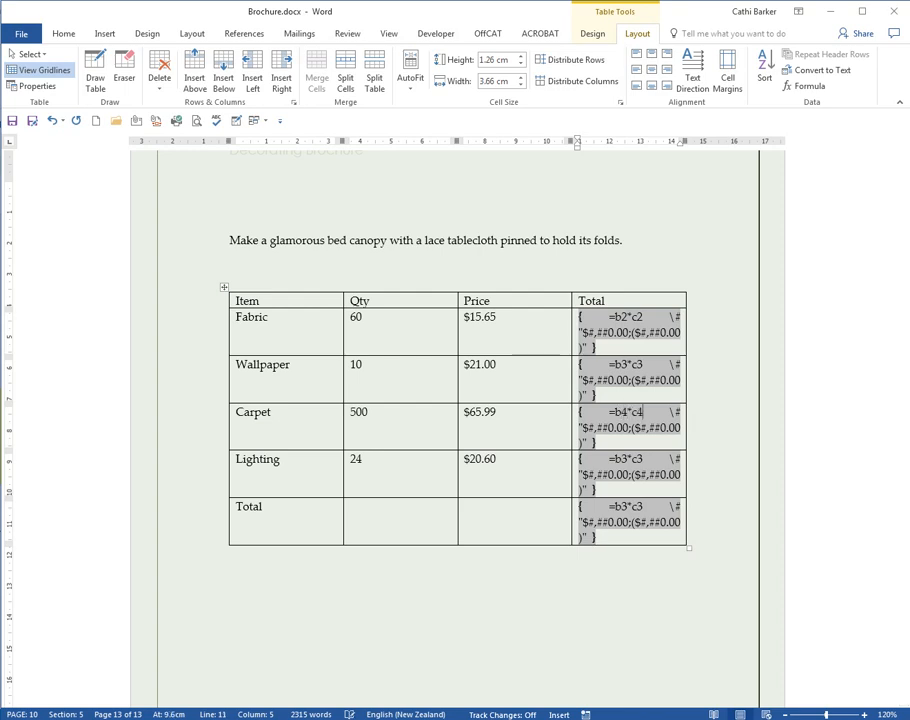
{"action": "left_click", "coordinate": [622, 463]}
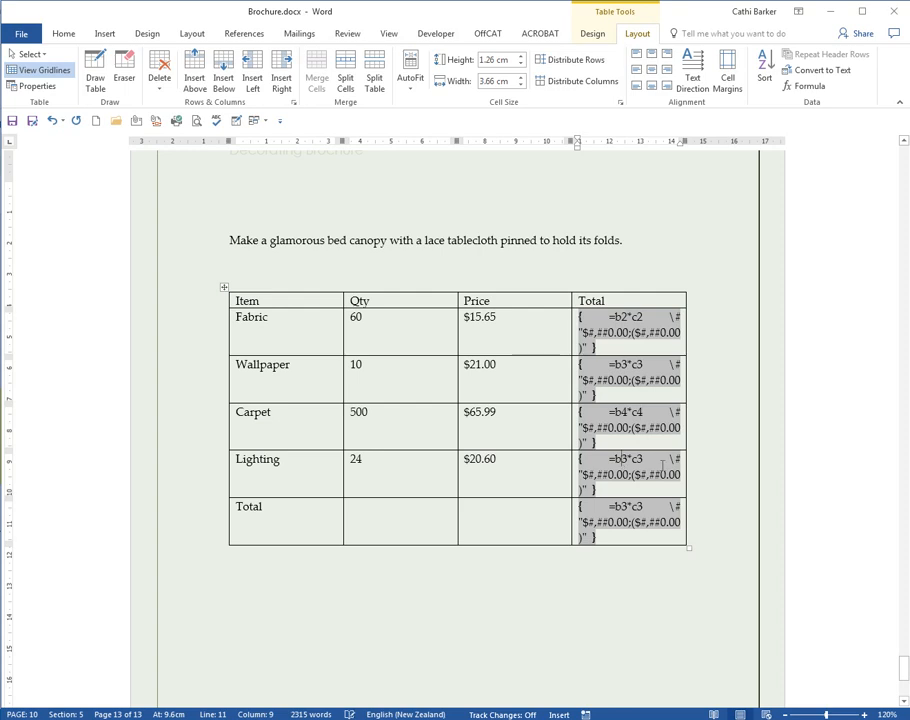
{"action": "key", "text": "Delete"}
{"action": "type", "text": "5"}
{"action": "key", "text": "Right"}
{"action": "key", "text": "Right"}
{"action": "key", "text": "Delete"}
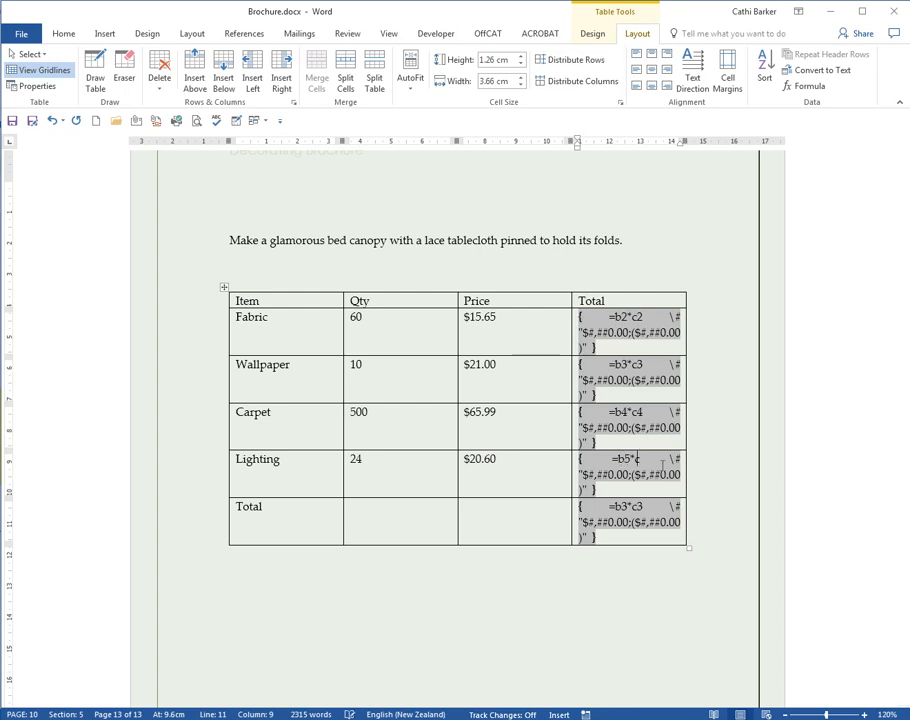
{"action": "type", "text": "5"}
Step: Change the grand-total formula to =sum(above)
{"action": "left_click", "coordinate": [615, 505]}
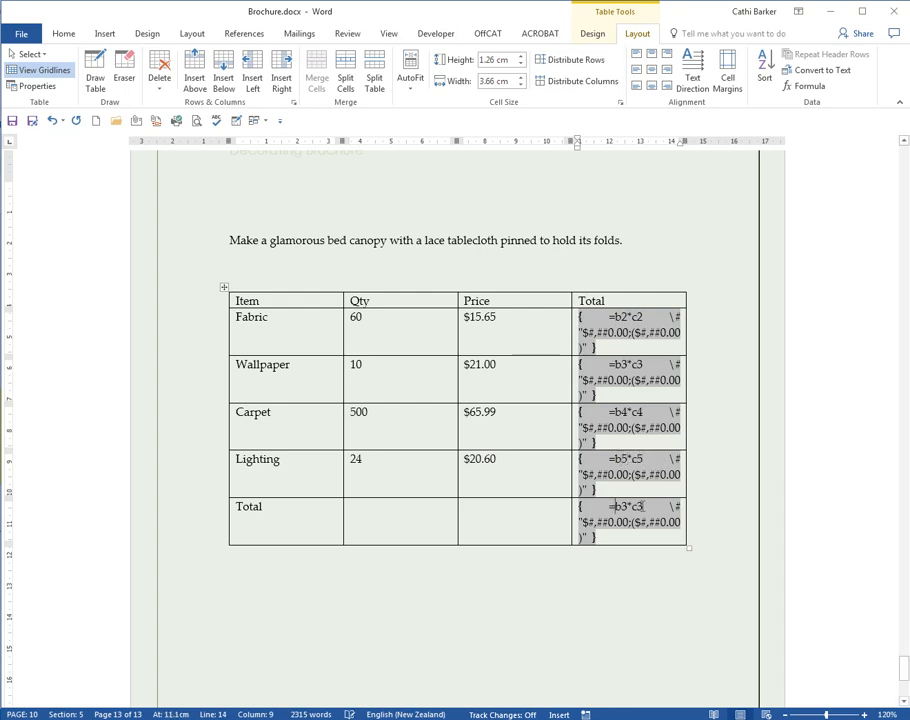
{"action": "type", "text": "sum("}
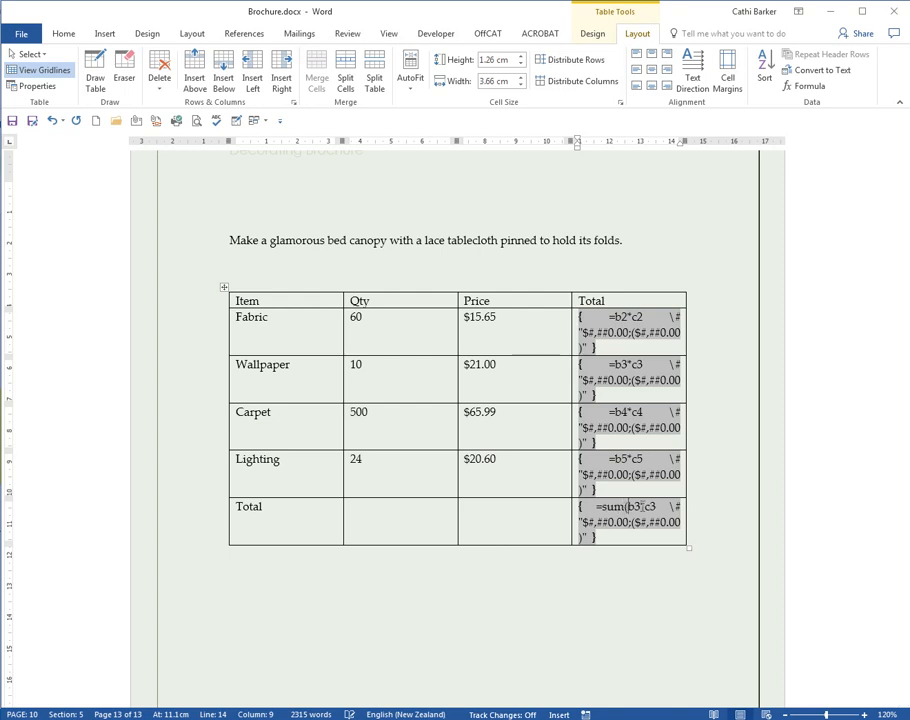
{"action": "key", "text": "Delete"}
{"action": "key", "text": "Delete"}
{"action": "key", "text": "Delete"}
{"action": "key", "text": "Delete"}
{"action": "key", "text": "Delete"}
{"action": "type", "text": "above)"}
Step: Hide field codes and update the table: Carpet $32,995.00, Lighting $494.40, total $34,638.40
{"action": "key", "text": "shift+F9"}
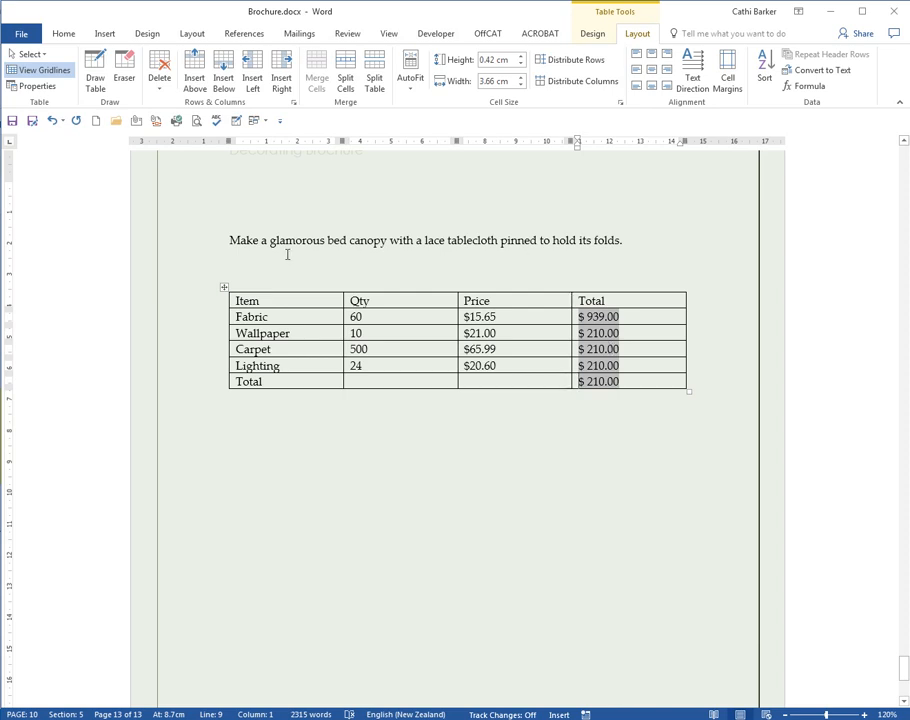
{"action": "left_click", "coordinate": [224, 287]}
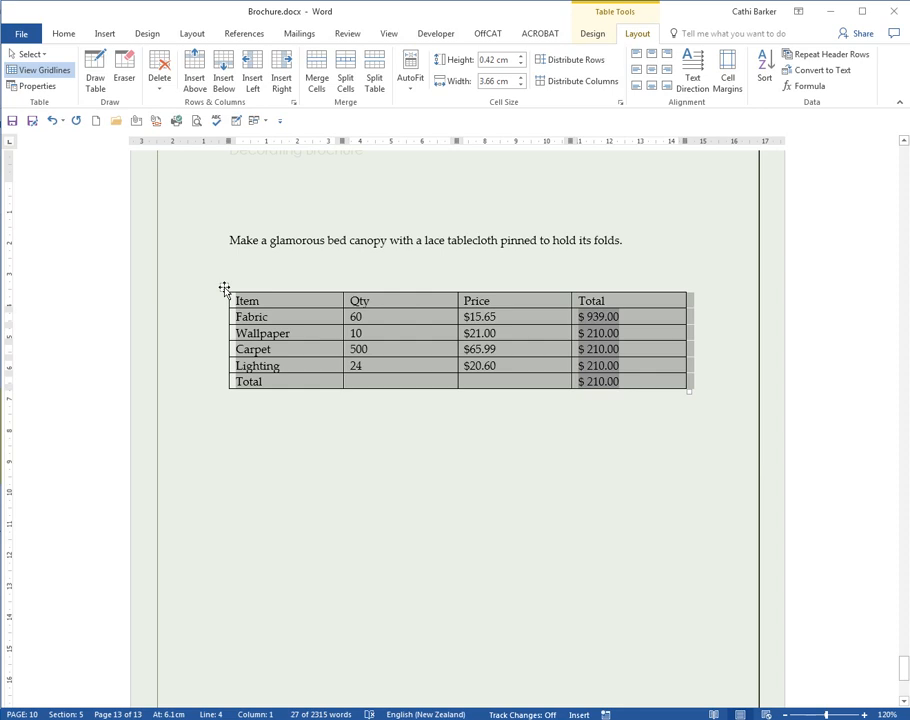
{"action": "key", "text": "F9"}
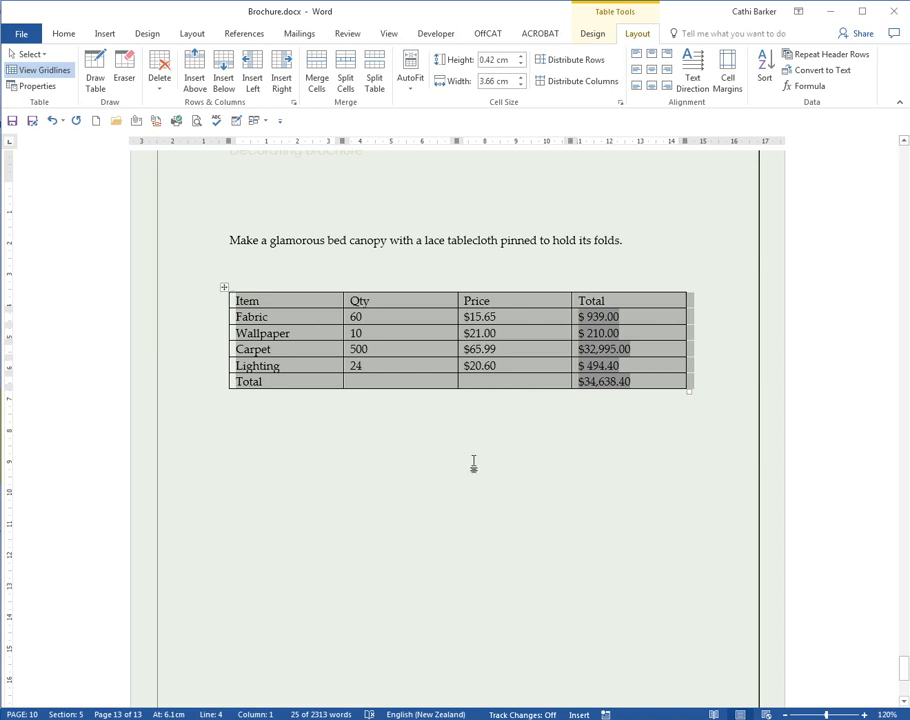
Step: Select the Qty, Price and Total columns
{"action": "left_click", "coordinate": [514, 457]}
{"action": "left_click_drag", "start_coordinate": [420, 301], "coordinate": [508, 383]}
{"action": "left_click", "coordinate": [474, 411]}
{"action": "left_click_drag", "start_coordinate": [404, 304], "coordinate": [614, 384]}
Step: Right-align the number columns, change Wallpaper's Qty to 100, and recalculate to $36,528.40
{"action": "left_click", "coordinate": [333, 83]}
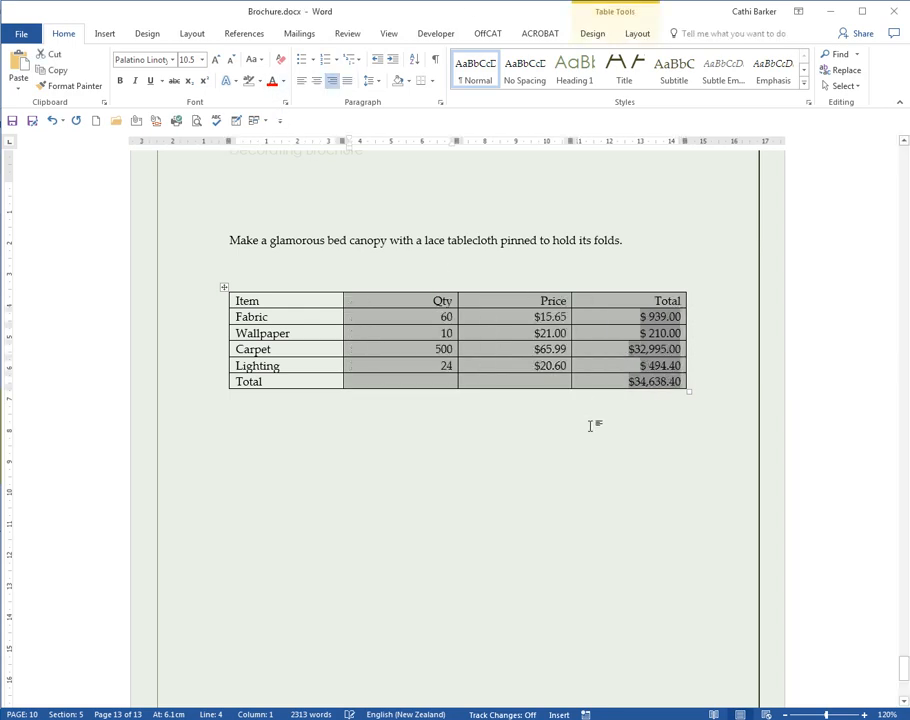
{"action": "left_click", "coordinate": [718, 421]}
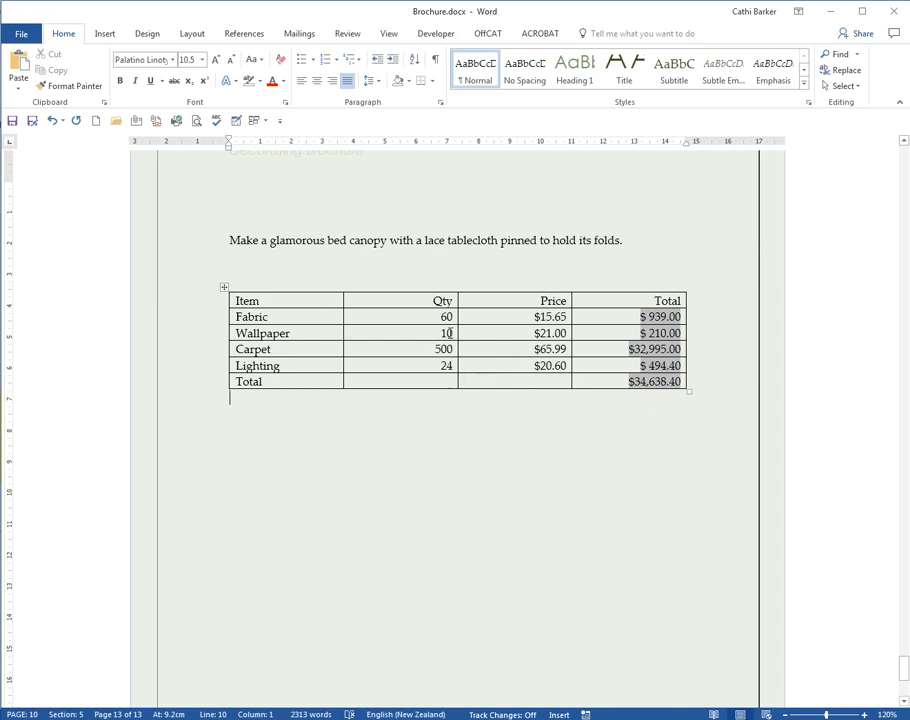
{"action": "left_click", "coordinate": [450, 333]}
{"action": "type", "text": "0"}
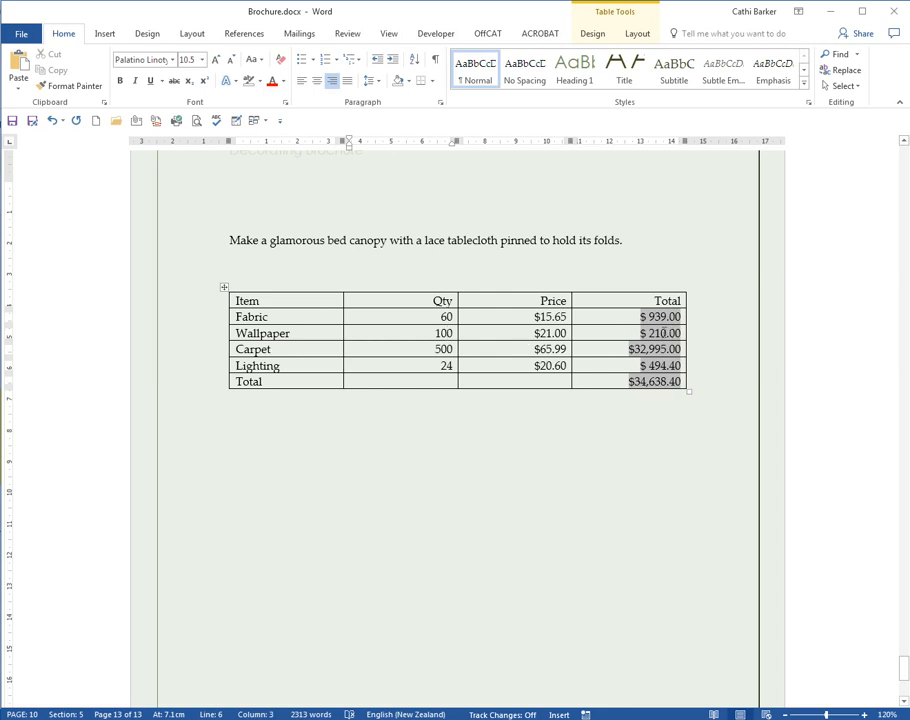
{"action": "left_click", "coordinate": [226, 288]}
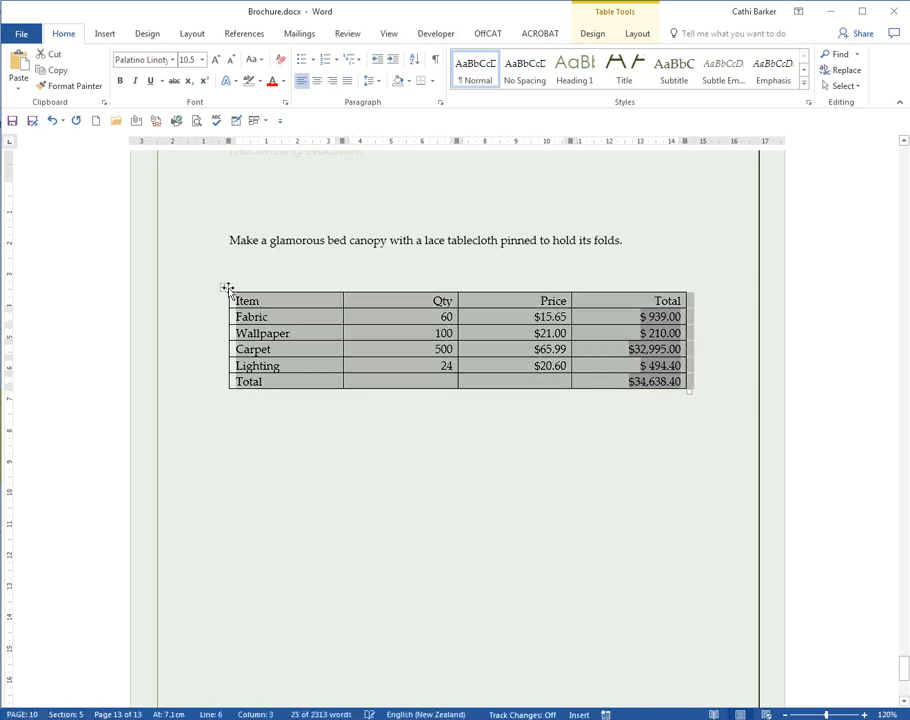
{"action": "key", "text": "F9"}
{"action": "key", "text": "alt+F9"}
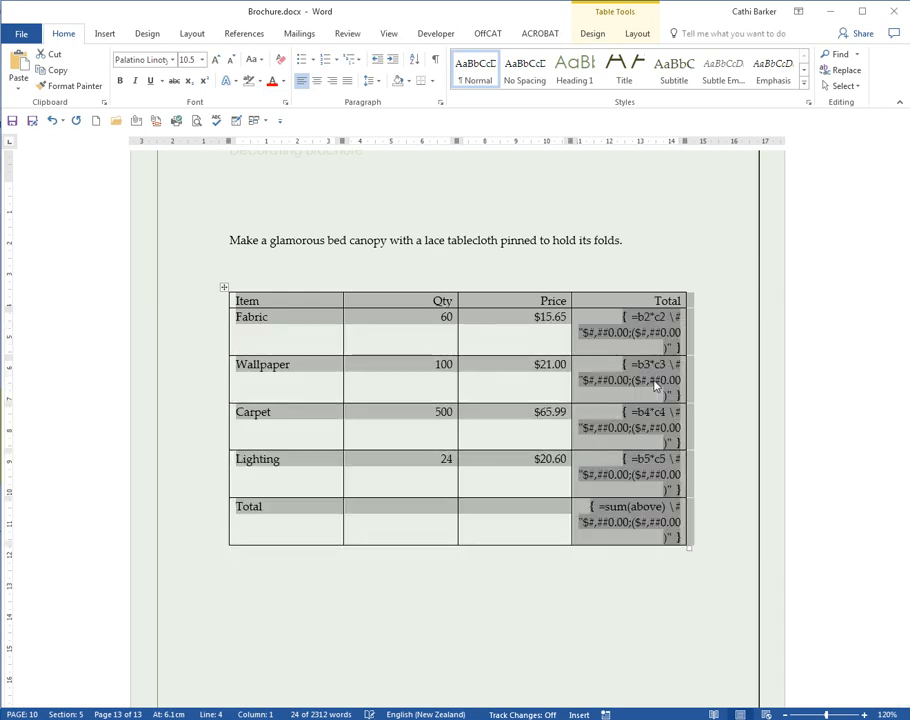
{"action": "key", "text": "alt+F9"}
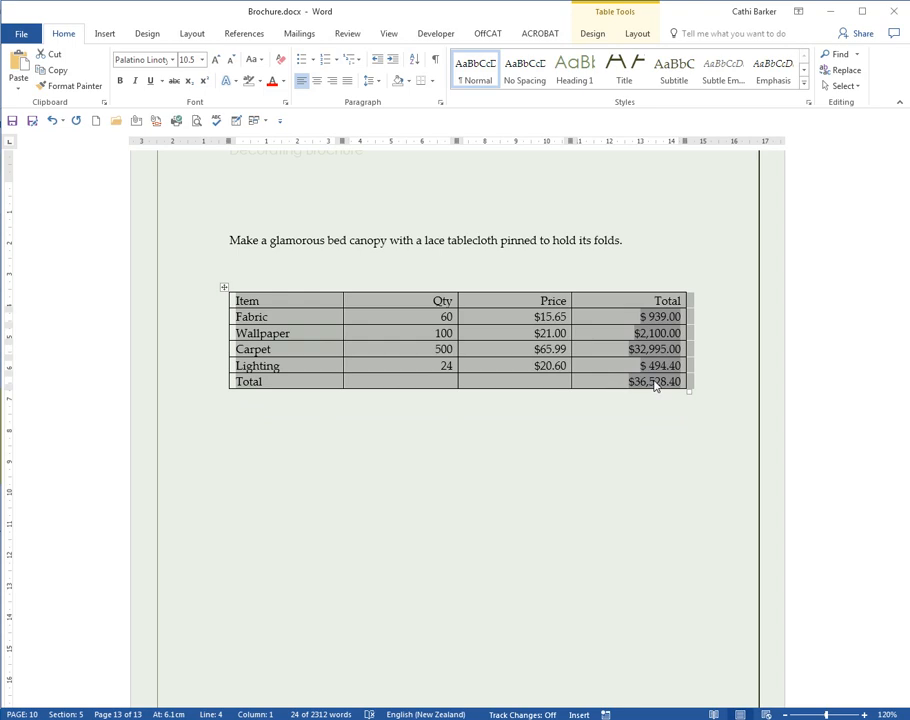
{"action": "left_click", "coordinate": [259, 316]}
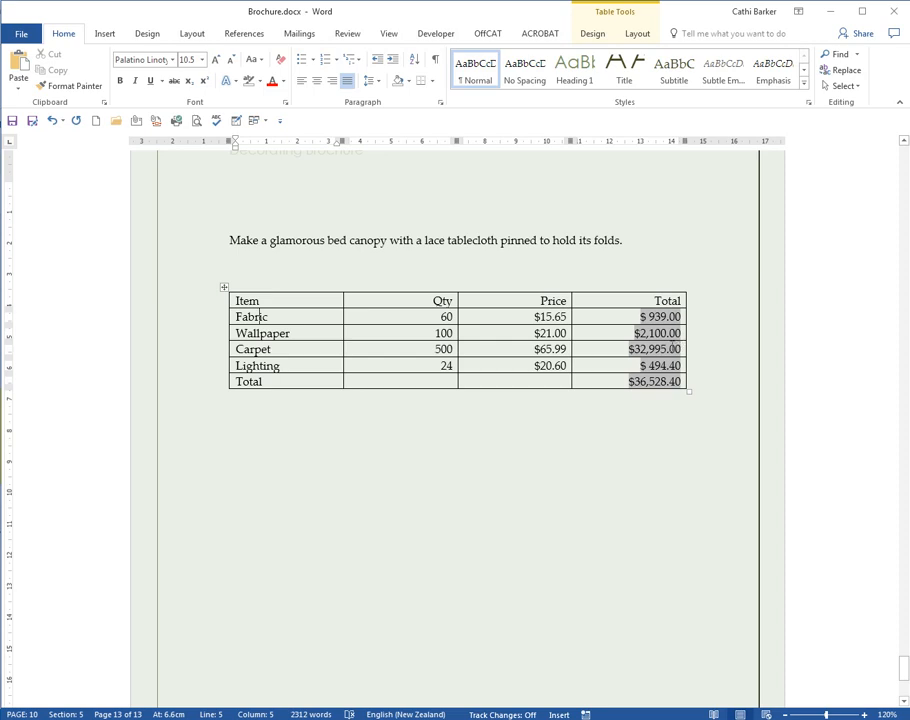
Step: Split the table above the Total row and bring up Table Layout for the item table
{"action": "left_click", "coordinate": [238, 382]}
{"action": "key", "text": "ctrl+shift+Return"}
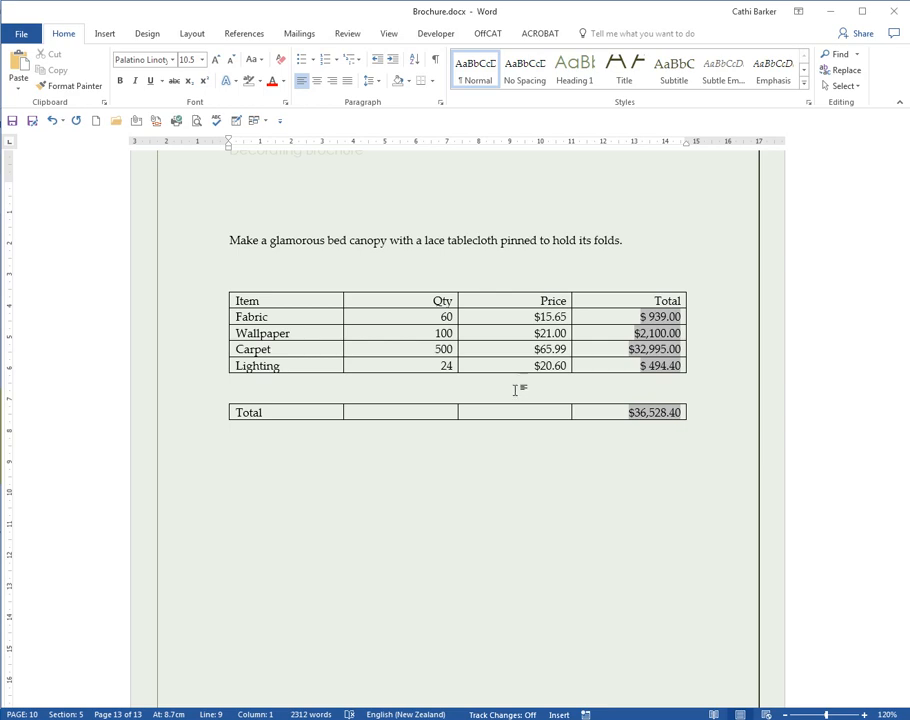
{"action": "left_click", "coordinate": [312, 315]}
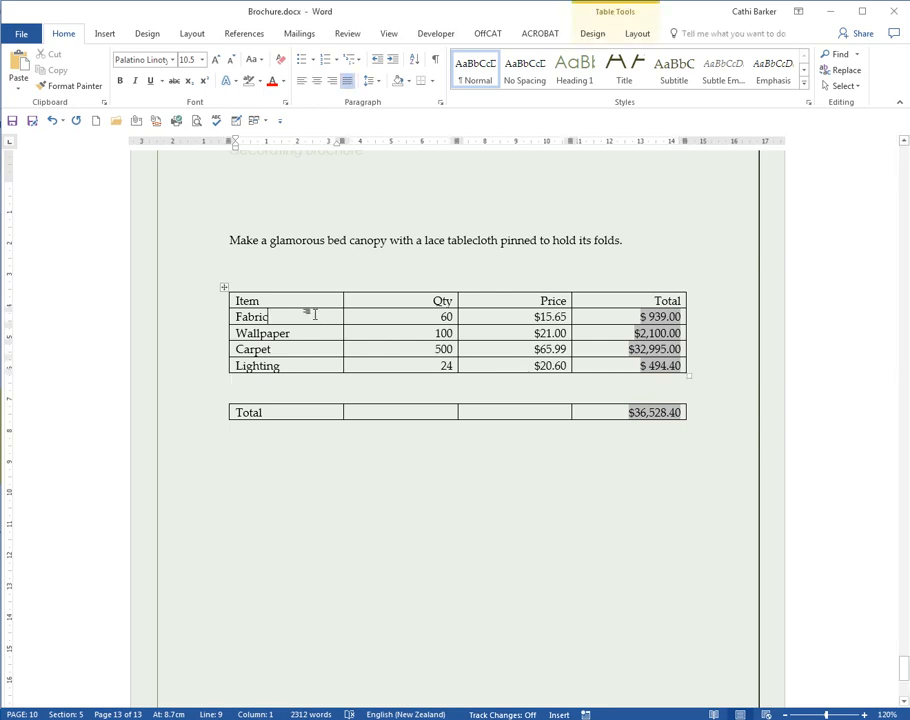
{"action": "left_click", "coordinate": [638, 36]}
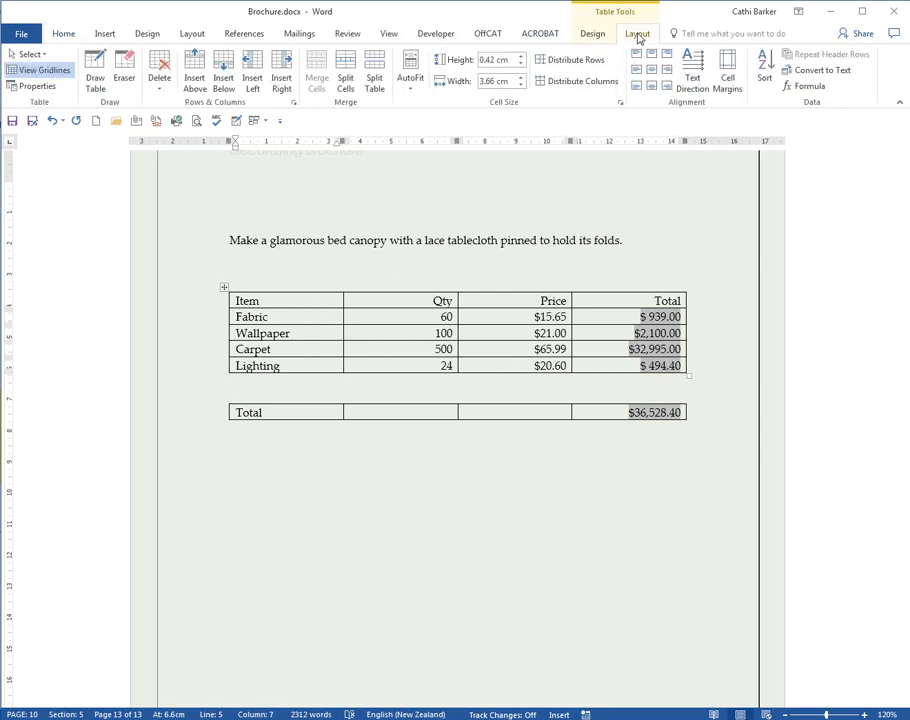
Step: Sort the item rows by the Total column (Number), ascending, with a header row
{"action": "left_click", "coordinate": [766, 68]}
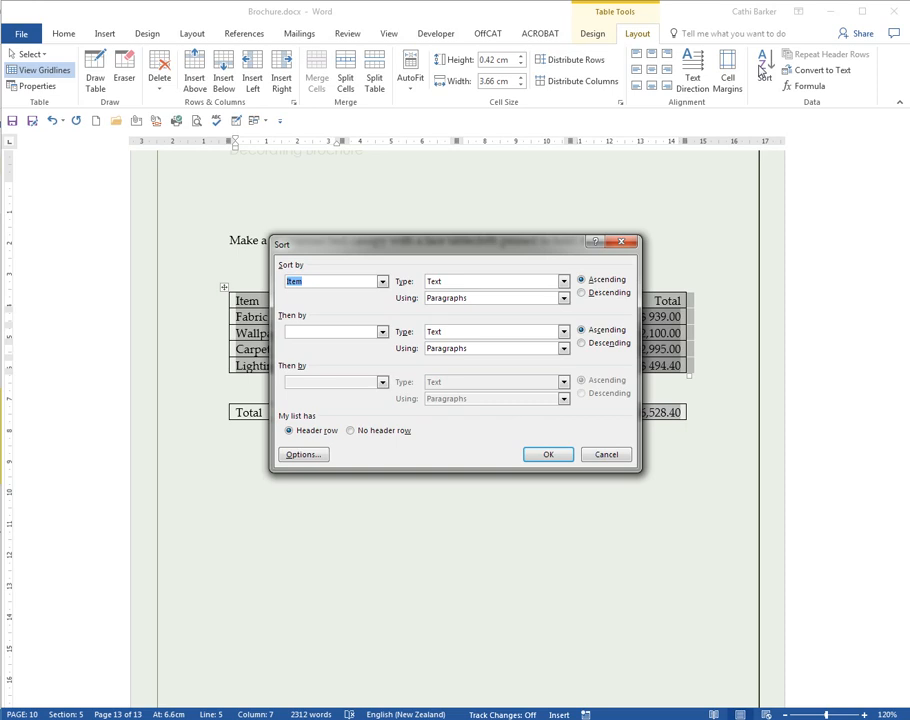
{"action": "left_click_drag", "start_coordinate": [502, 244], "coordinate": [492, 412]}
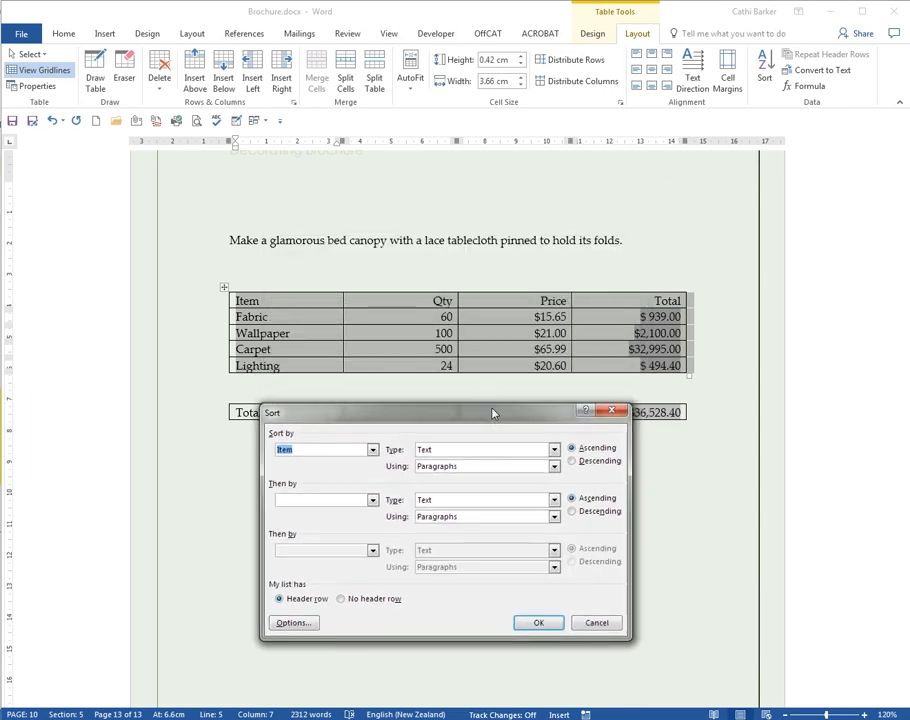
{"action": "left_click", "coordinate": [373, 450]}
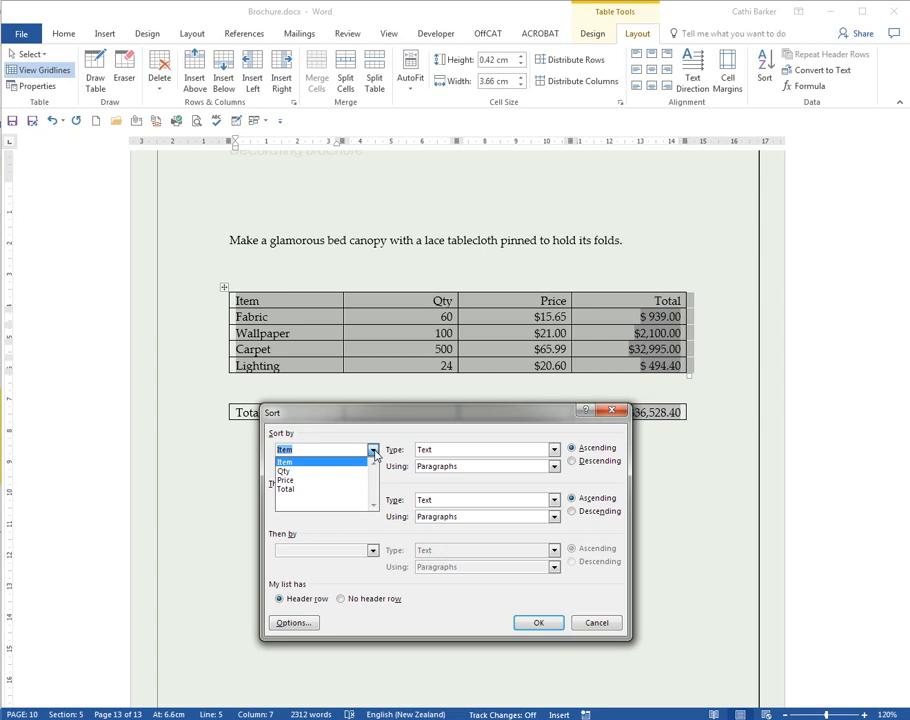
{"action": "left_click", "coordinate": [324, 489]}
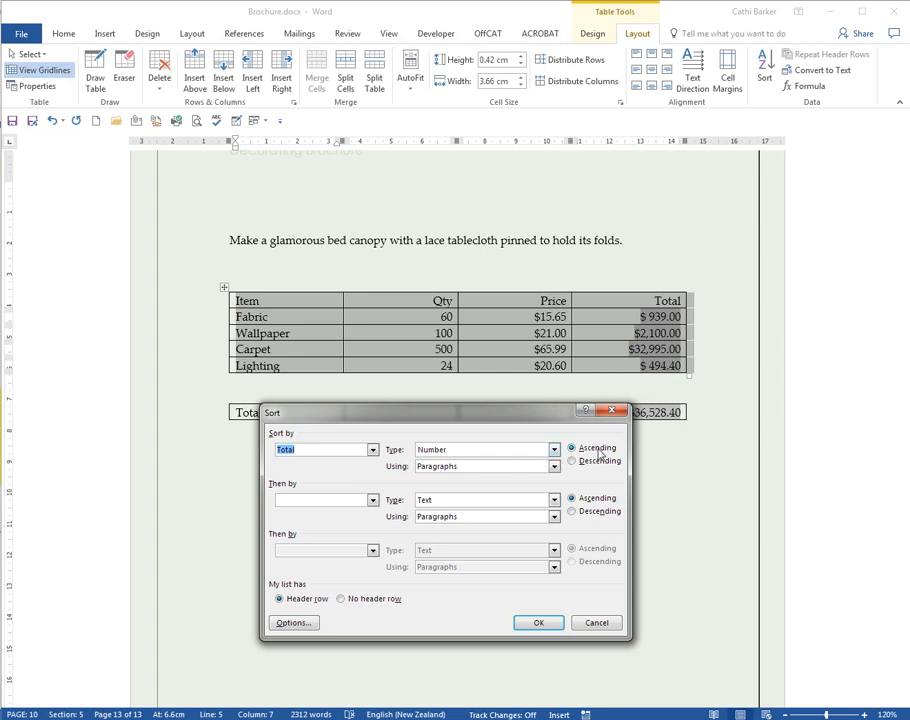
{"action": "left_click", "coordinate": [600, 461]}
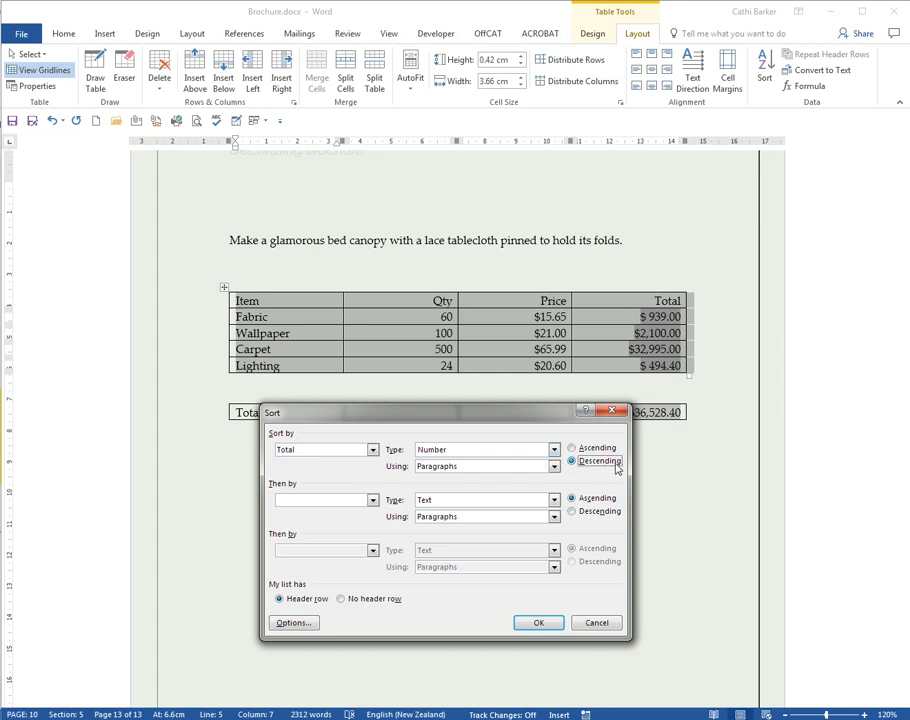
{"action": "left_click", "coordinate": [595, 448]}
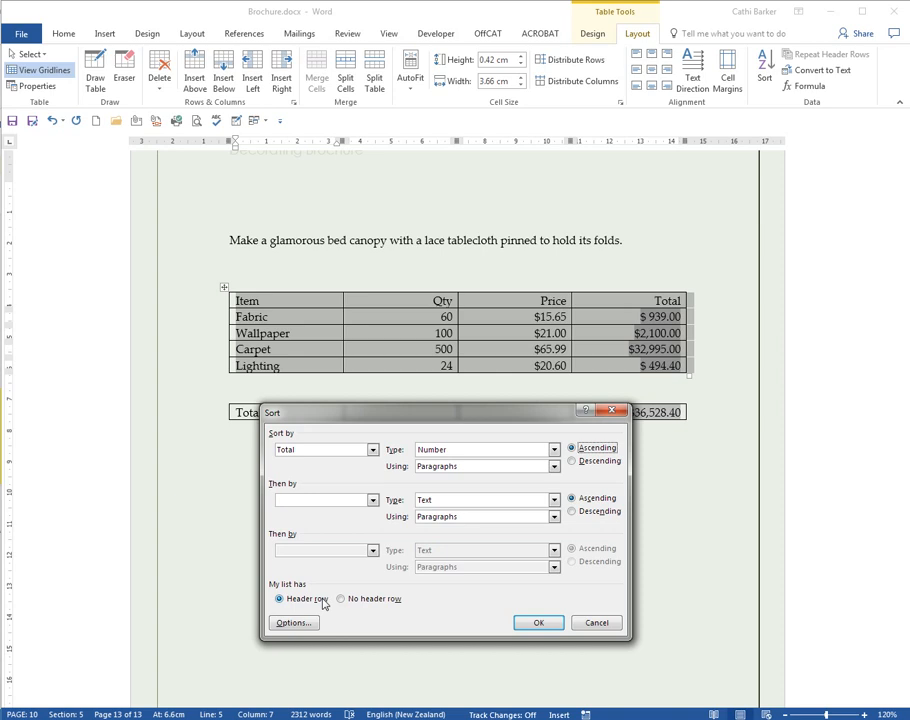
{"action": "left_click", "coordinate": [539, 622]}
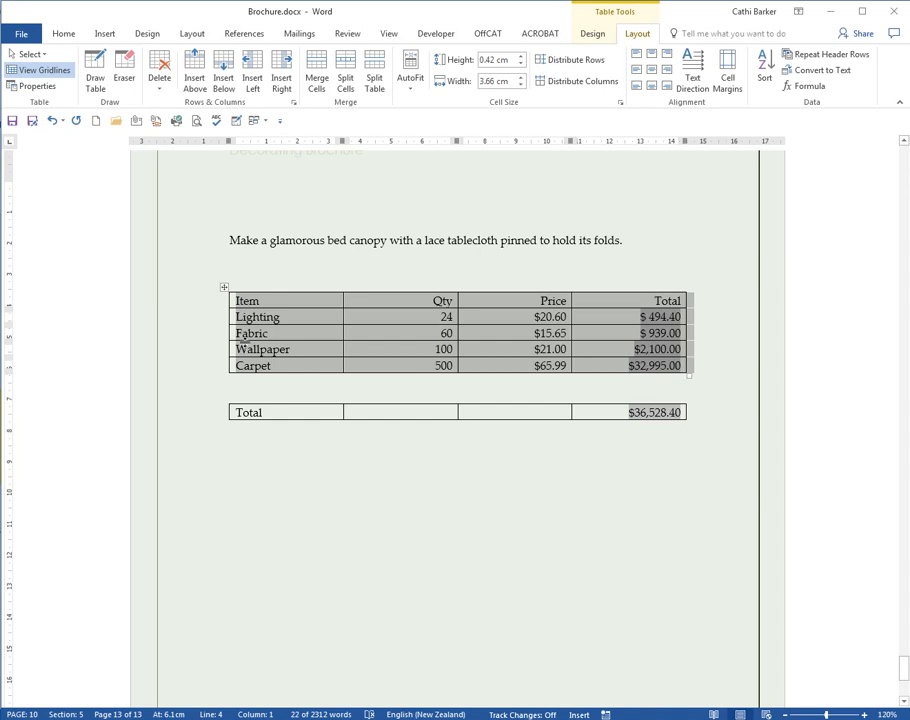
Step: Re-sort the item rows by Item (Text) to read Carpet, Fabric, Lighting, Wallpaper
{"action": "left_click", "coordinate": [256, 316]}
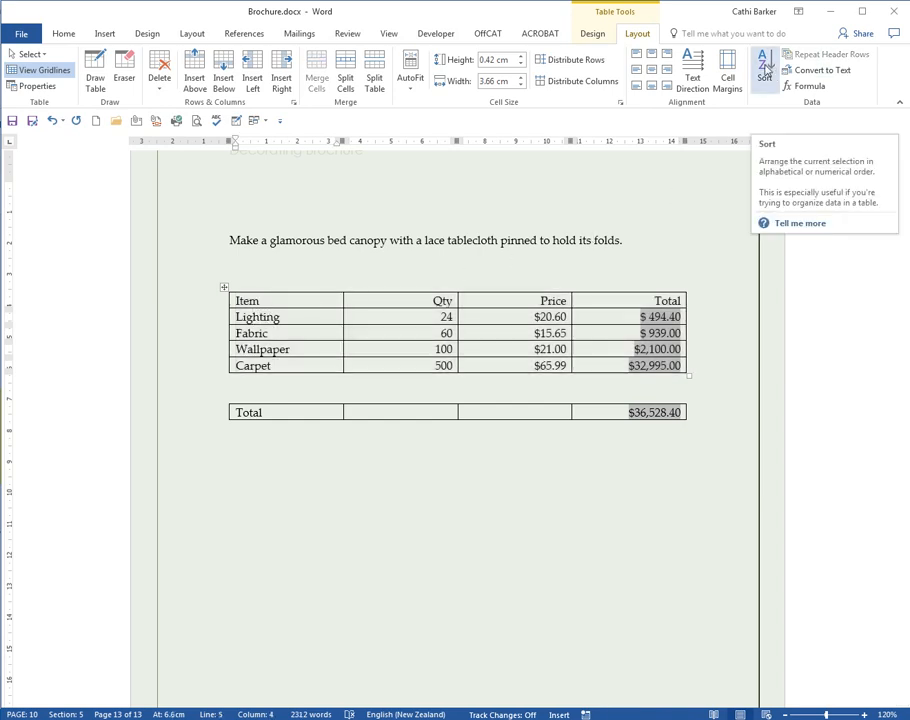
{"action": "left_click", "coordinate": [765, 68]}
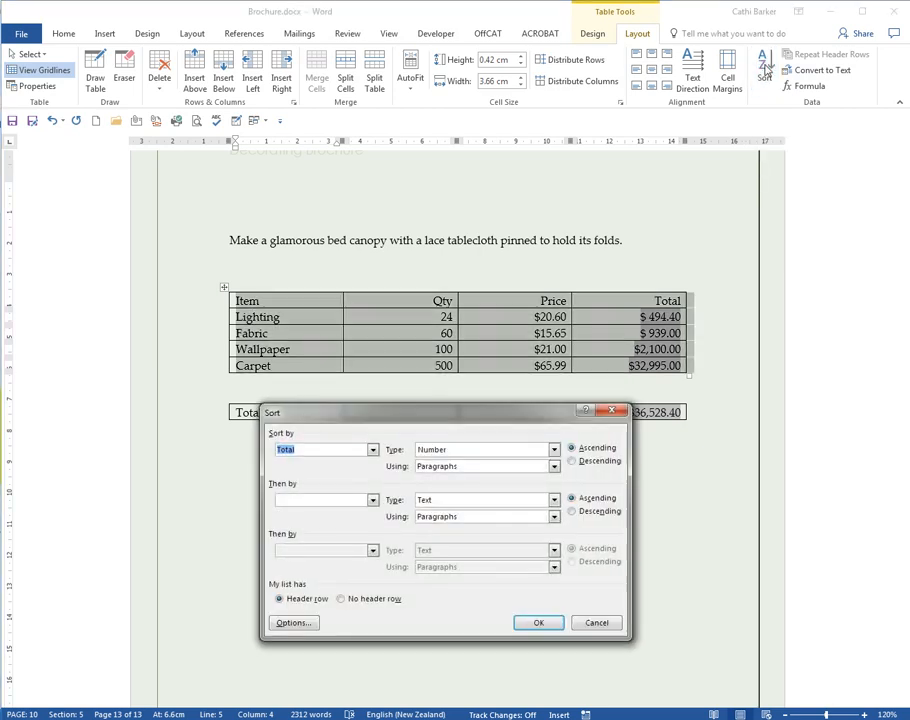
{"action": "left_click", "coordinate": [372, 450]}
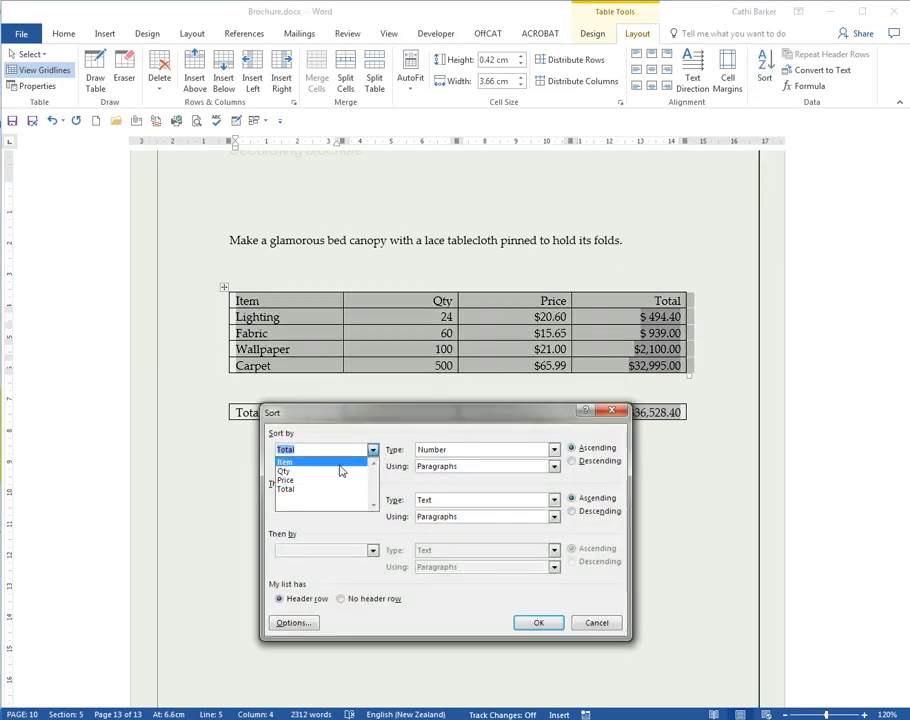
{"action": "left_click", "coordinate": [340, 463]}
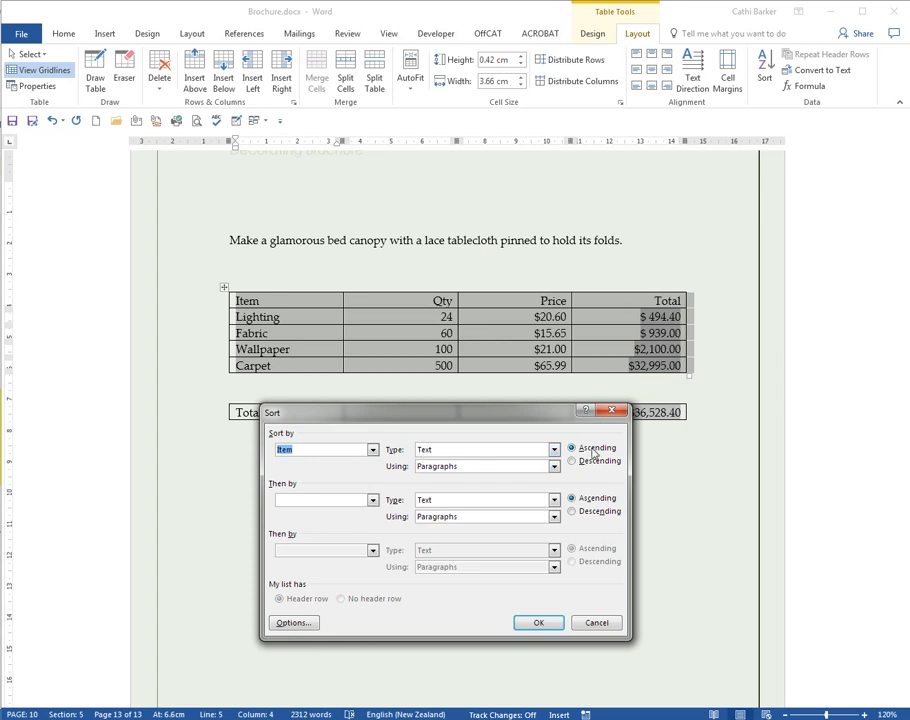
{"action": "left_click", "coordinate": [540, 623]}
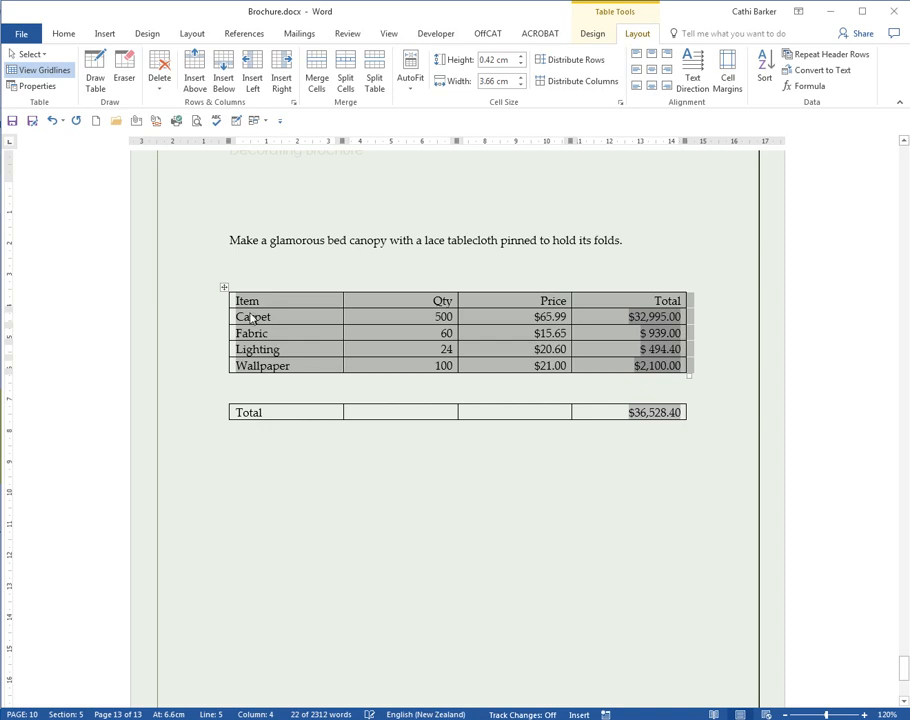
{"action": "left_click", "coordinate": [257, 350]}
{"action": "left_click", "coordinate": [255, 386]}
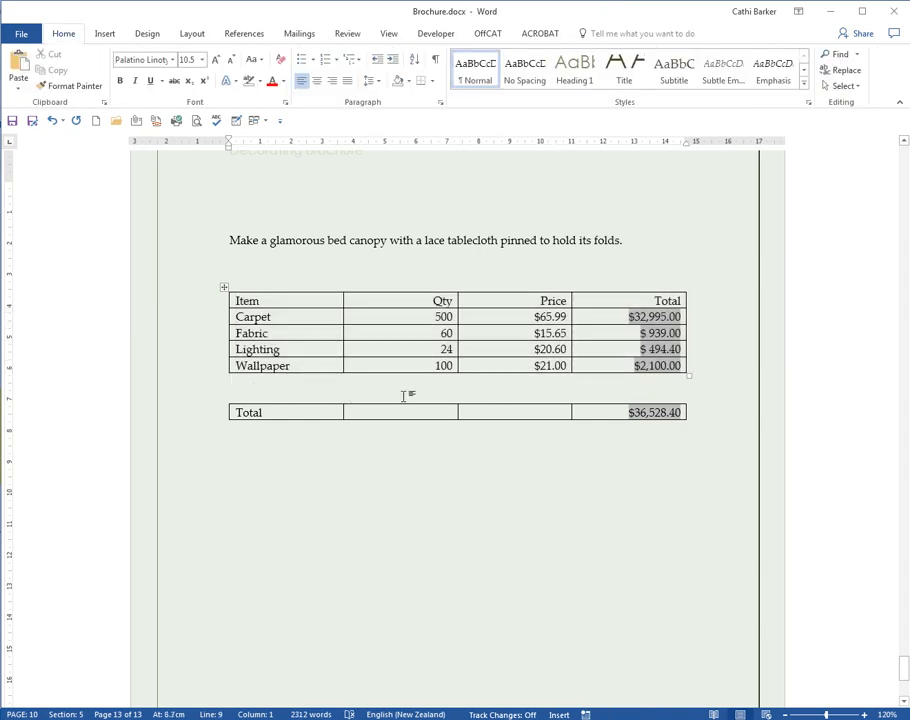
Step: Delete the empty paragraph between the tables so the Total row joins the item table
{"action": "key", "text": "Delete"}
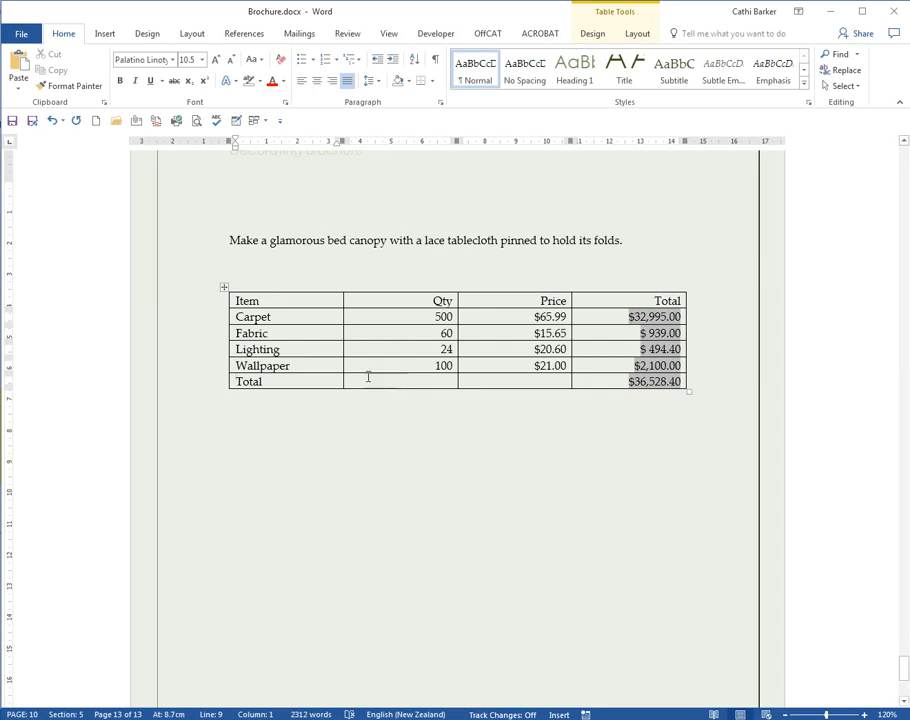
{"action": "left_click", "coordinate": [251, 300]}
Step: Apply the Grid Table 4 - Accent 3 style to the Item/Qty/Price/Total table
{"action": "left_click", "coordinate": [594, 35]}
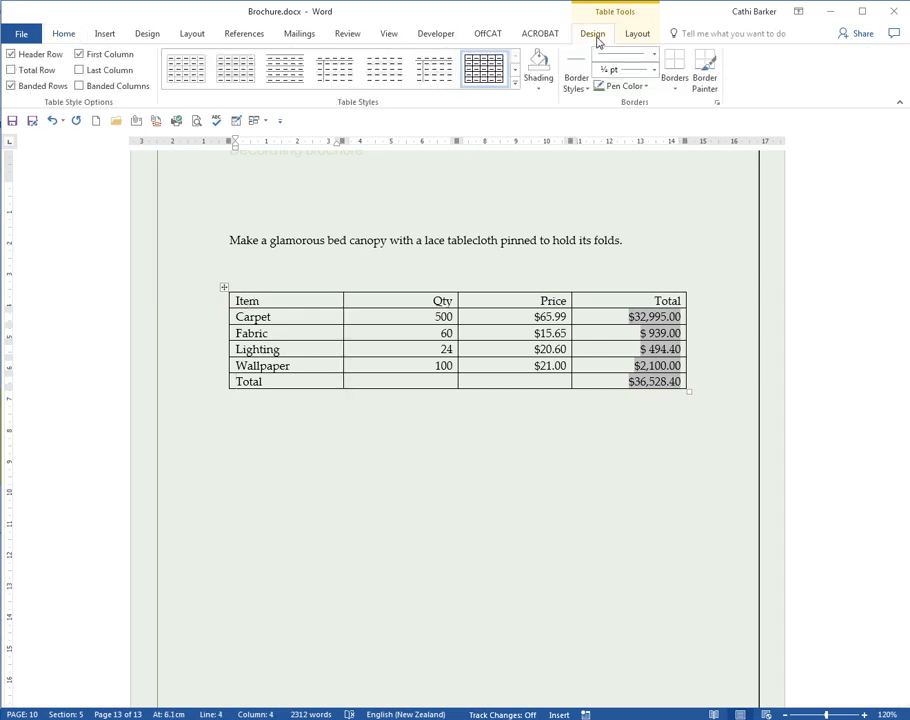
{"action": "left_click", "coordinate": [516, 84]}
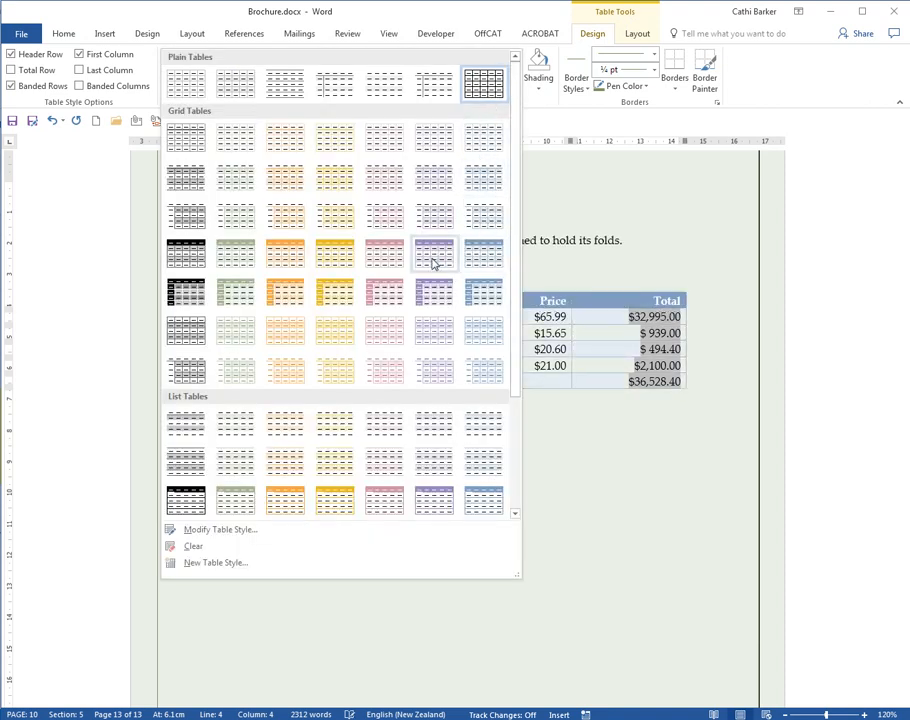
{"action": "left_click", "coordinate": [325, 262]}
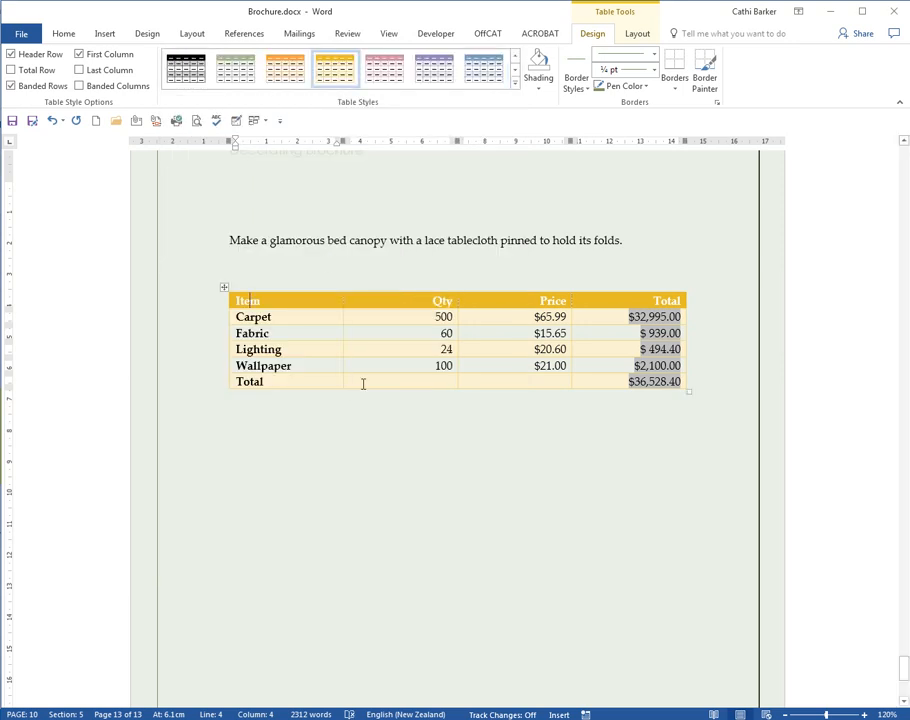
{"action": "left_click", "coordinate": [304, 317]}
Step: Copy the styled table and paste a duplicate below the original
{"action": "left_click", "coordinate": [225, 288]}
{"action": "key", "text": "ctrl+c"}
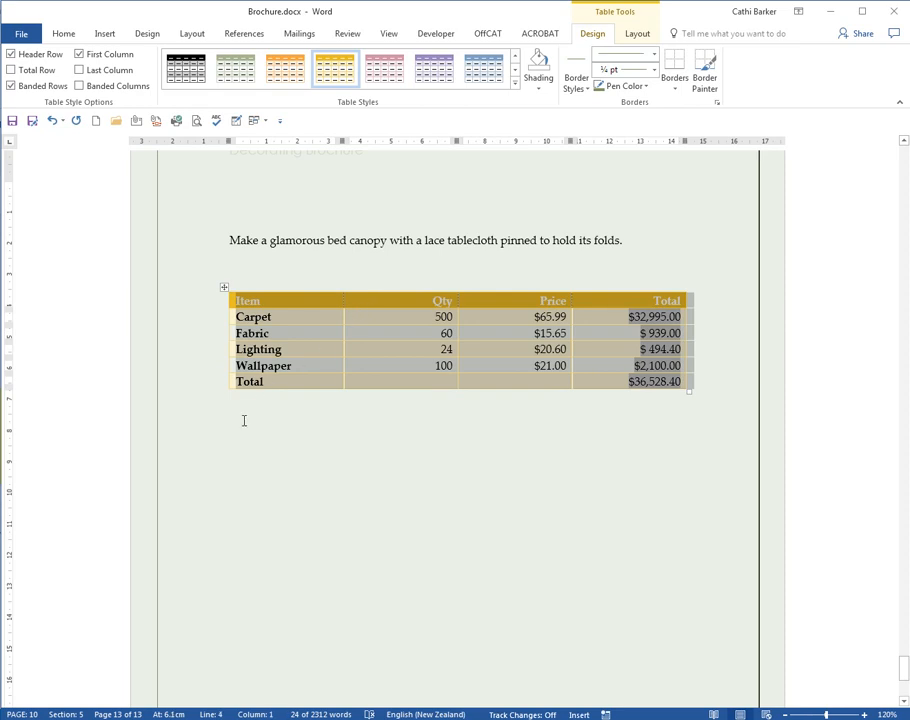
{"action": "left_click", "coordinate": [276, 420]}
{"action": "key", "text": "Return"}
{"action": "key", "text": "Return"}
{"action": "key", "text": "Return"}
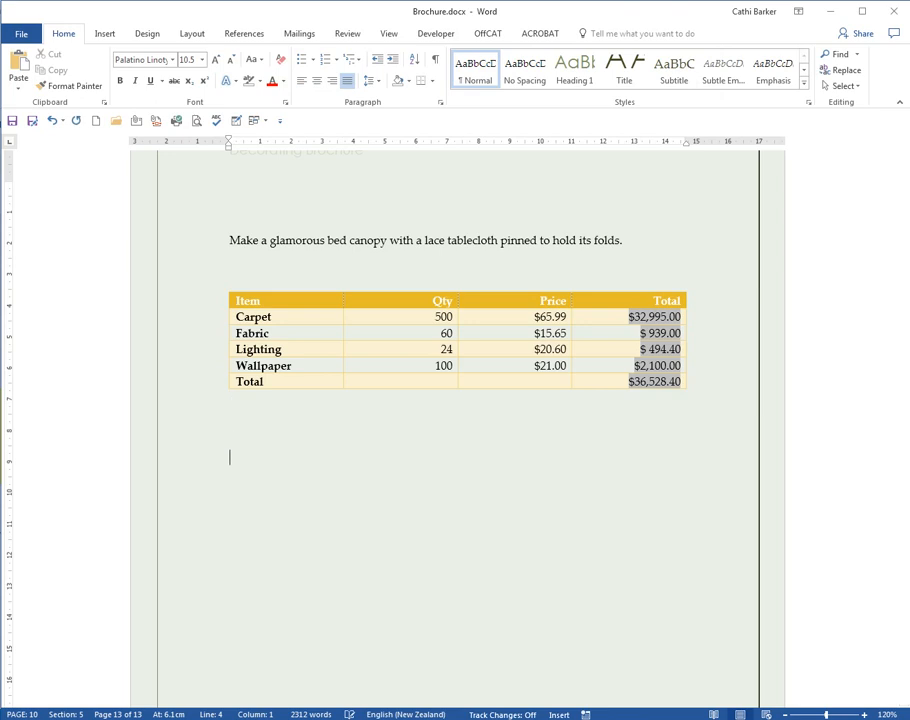
{"action": "key", "text": "ctrl+v"}
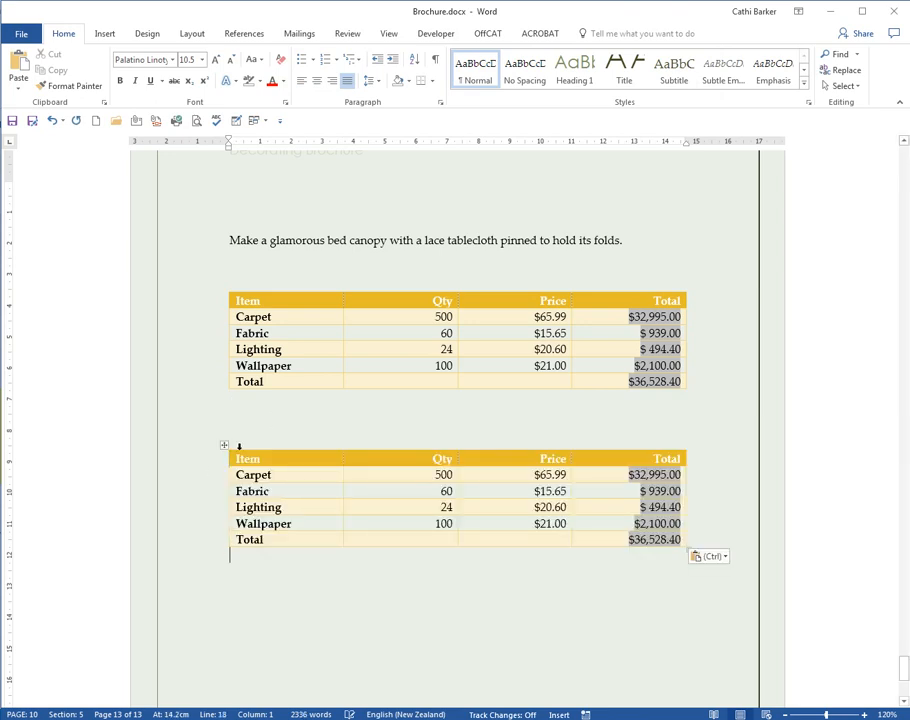
{"action": "left_click", "coordinate": [224, 446]}
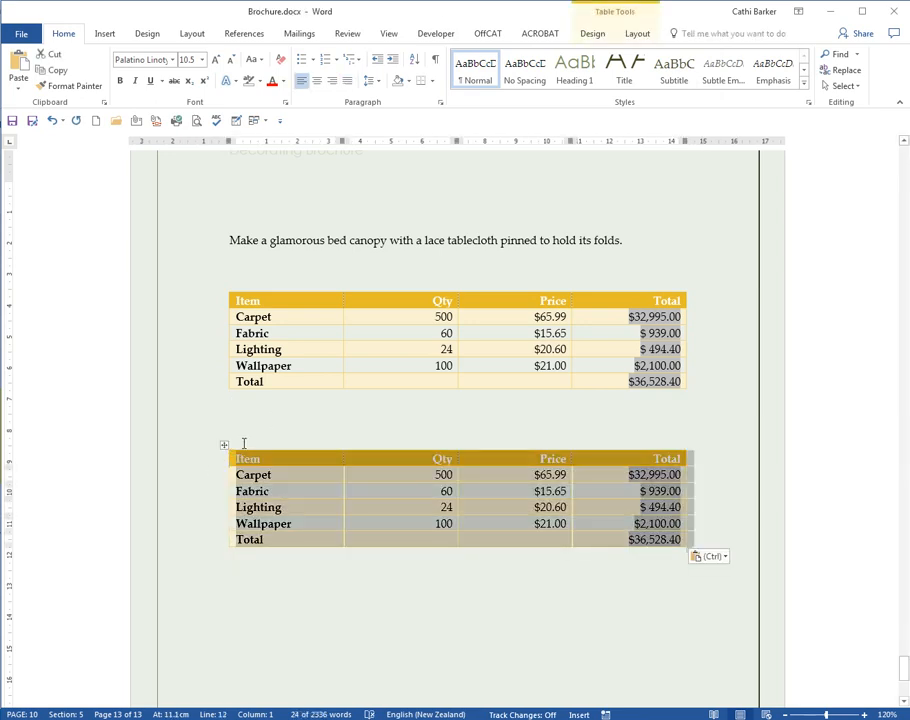
{"action": "left_click", "coordinate": [637, 33]}
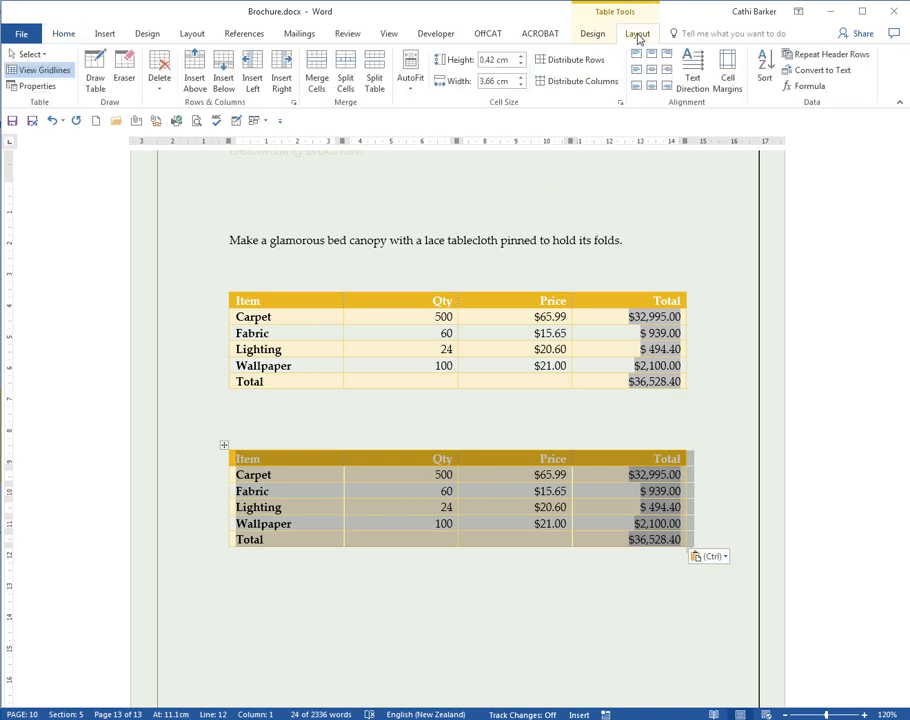
Step: Convert the duplicate table to text separated by commas, then select the resulting lines
{"action": "left_click", "coordinate": [820, 70]}
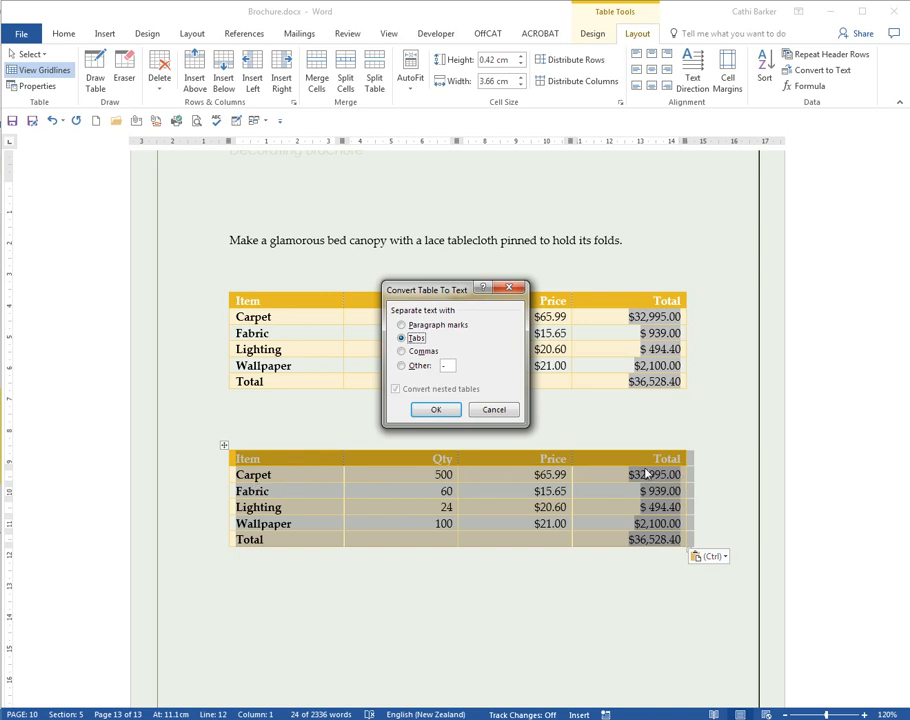
{"action": "left_click", "coordinate": [415, 351]}
{"action": "left_click", "coordinate": [418, 367]}
{"action": "left_click", "coordinate": [414, 327]}
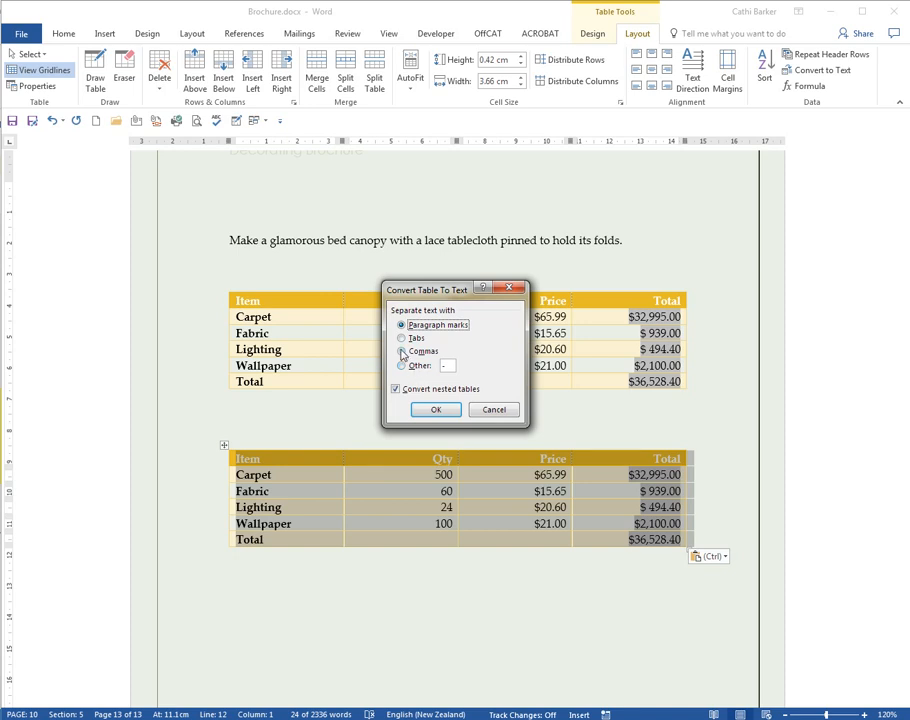
{"action": "left_click", "coordinate": [402, 352]}
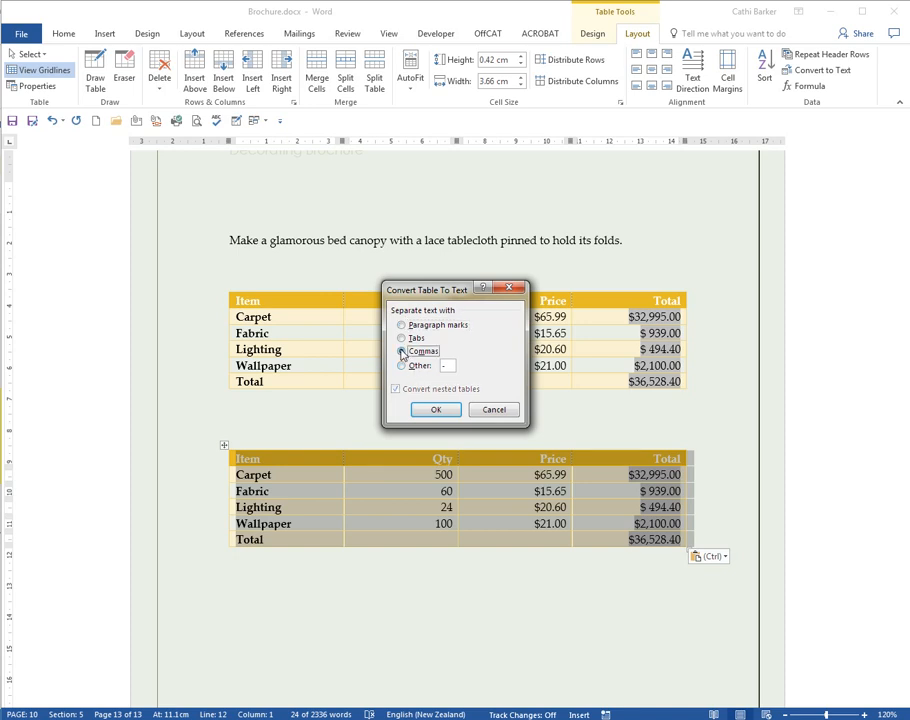
{"action": "left_click", "coordinate": [437, 409]}
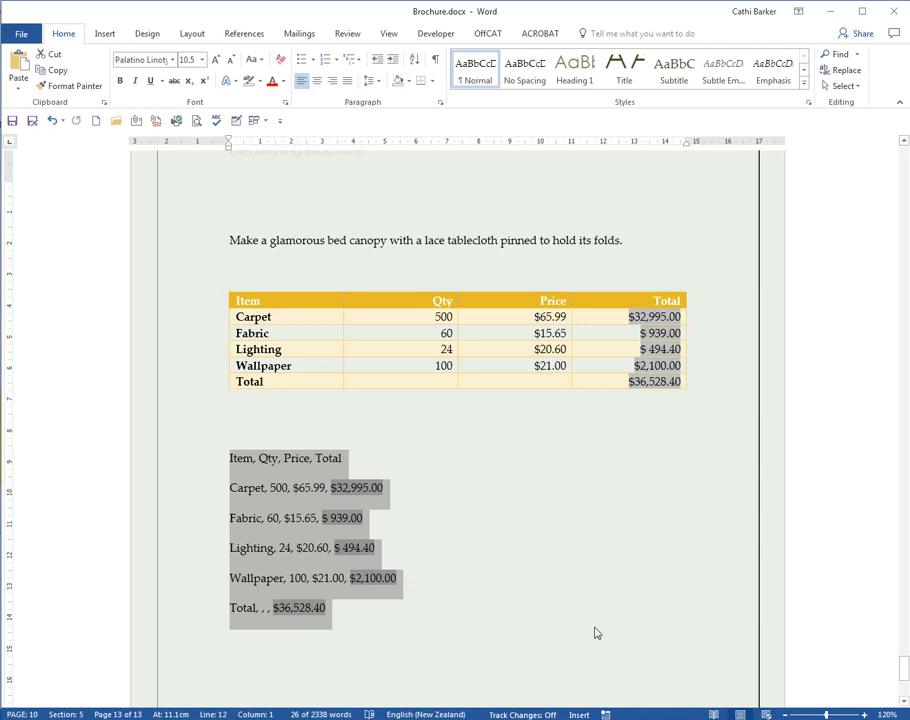
{"action": "left_click", "coordinate": [538, 555]}
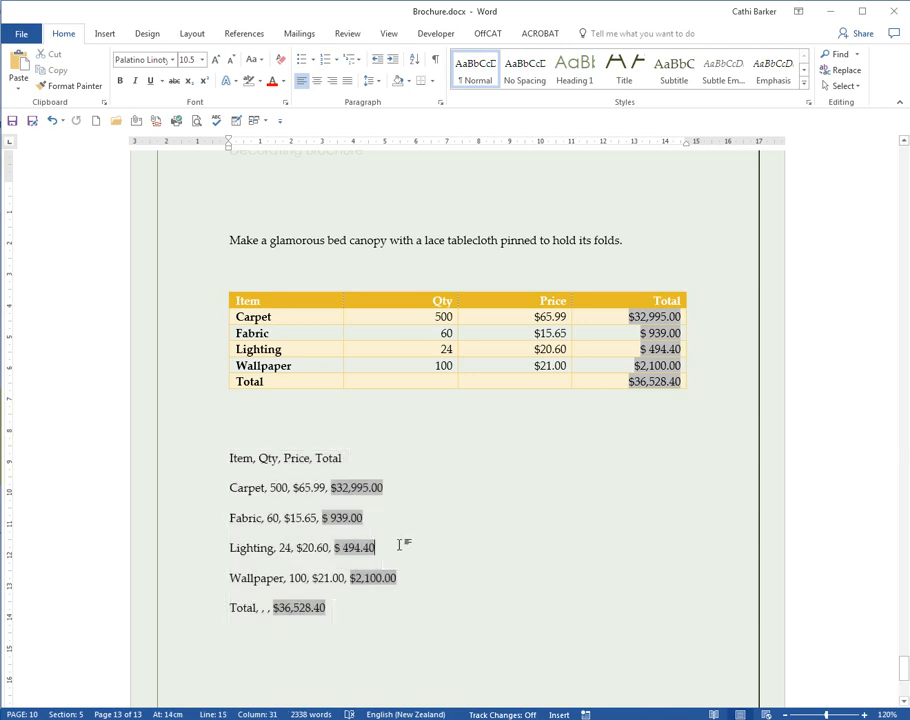
{"action": "left_click_drag", "start_coordinate": [196, 466], "coordinate": [197, 609]}
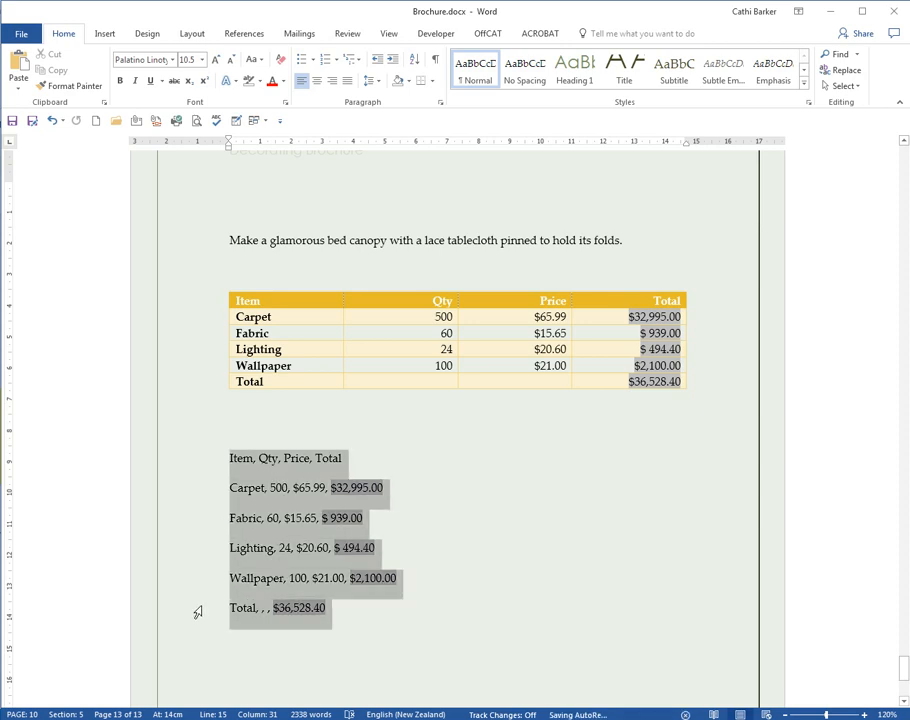
Step: Convert the comma-separated lines into a four-column table, then add an empty paragraph below it
{"action": "left_click", "coordinate": [104, 33]}
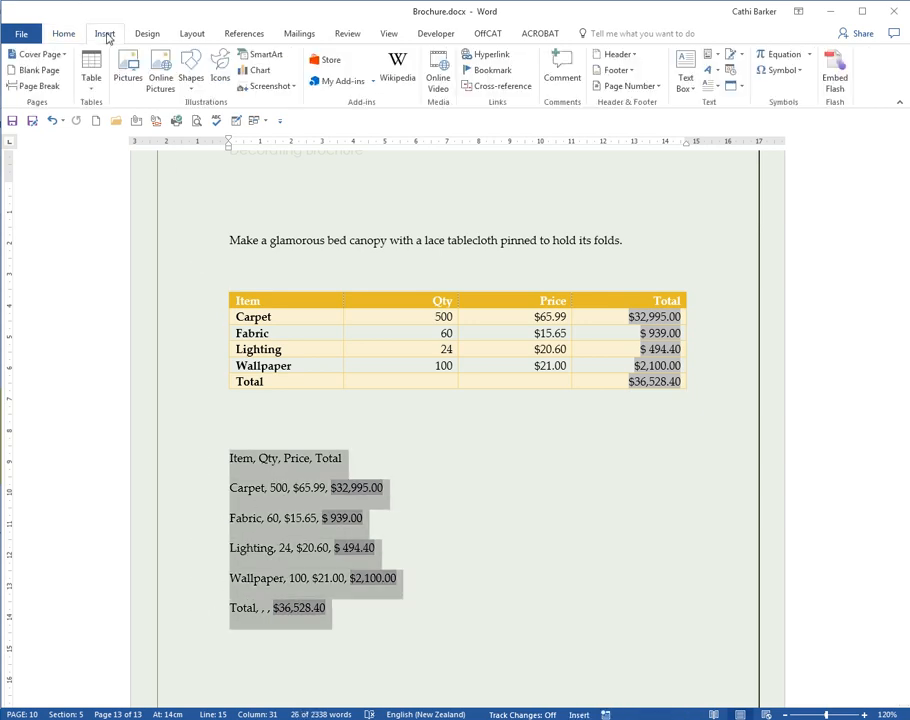
{"action": "left_click", "coordinate": [92, 88]}
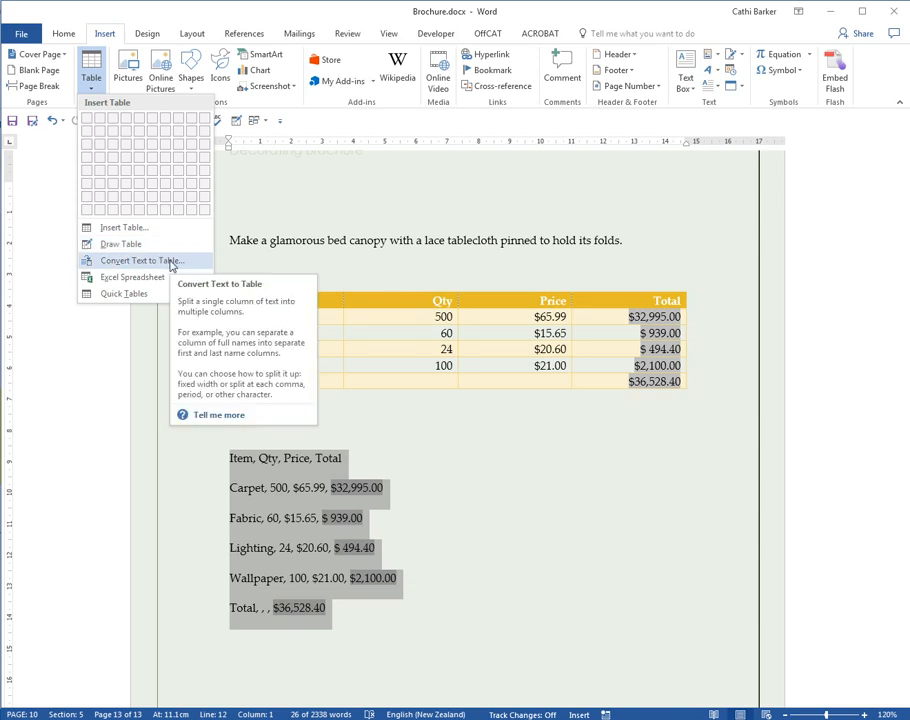
{"action": "left_click", "coordinate": [170, 261]}
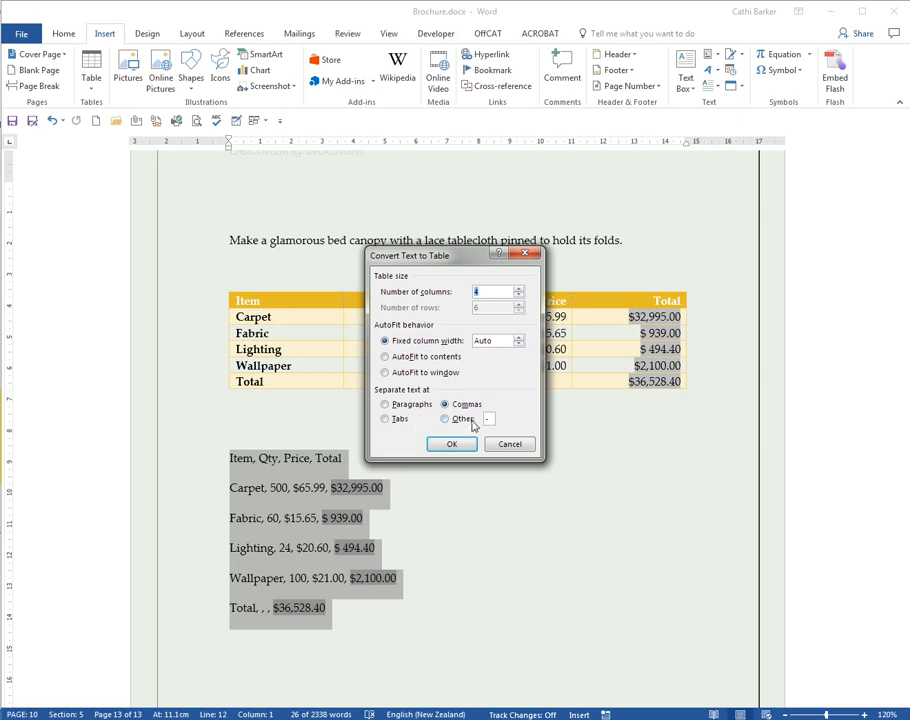
{"action": "left_click", "coordinate": [388, 404]}
{"action": "left_click", "coordinate": [396, 420]}
{"action": "left_click", "coordinate": [458, 418]}
{"action": "left_click", "coordinate": [447, 405]}
{"action": "left_click", "coordinate": [455, 444]}
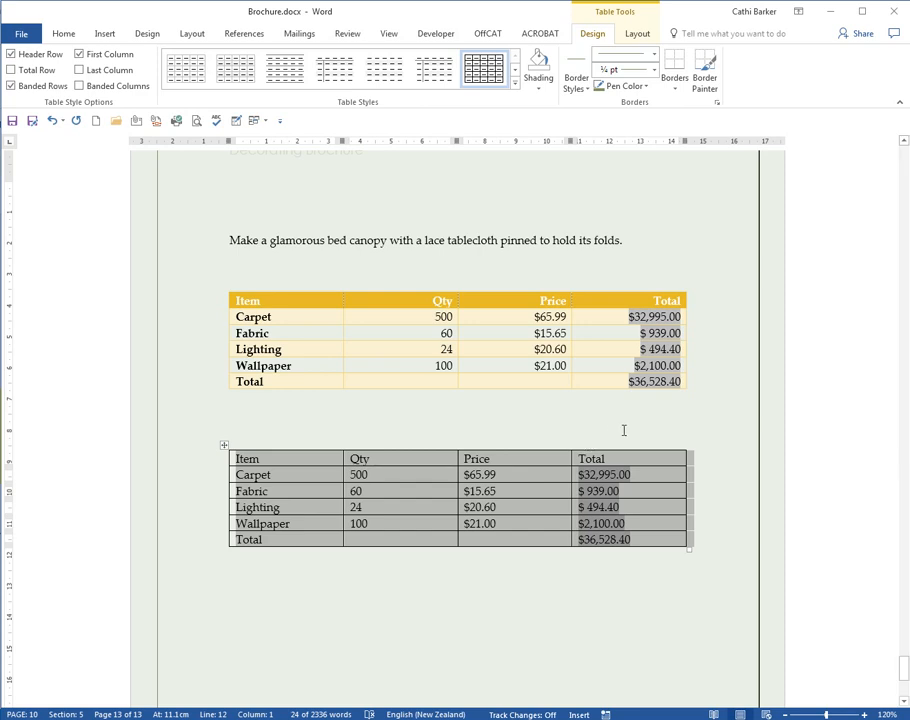
{"action": "left_click", "coordinate": [400, 565]}
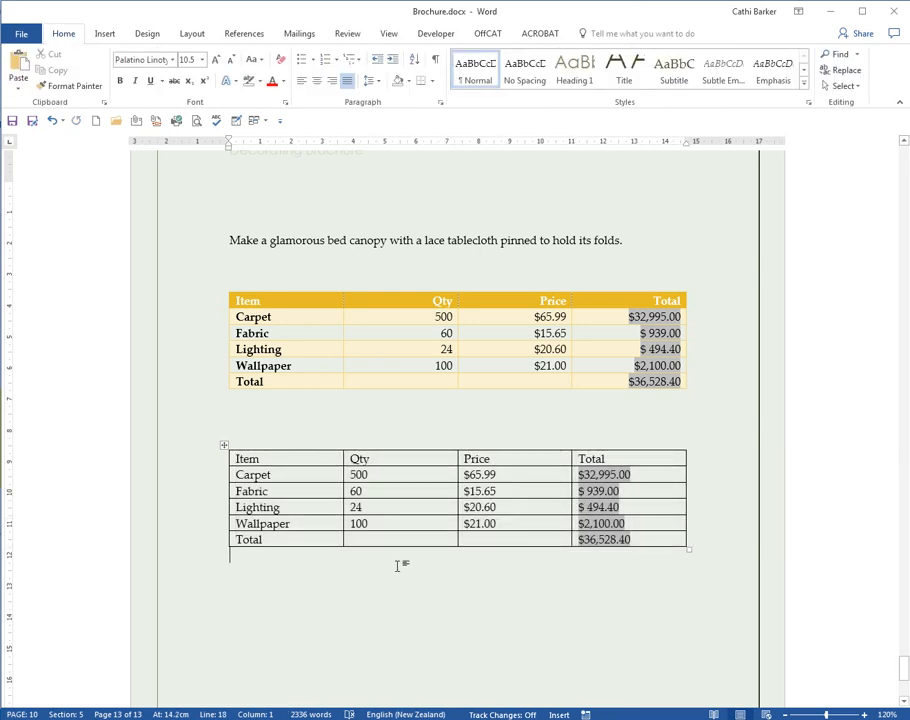
{"action": "key", "text": "Return"}
Step: Start embedding an object from an existing file via Insert > Object's Create from File tab
{"action": "left_click", "coordinate": [107, 34]}
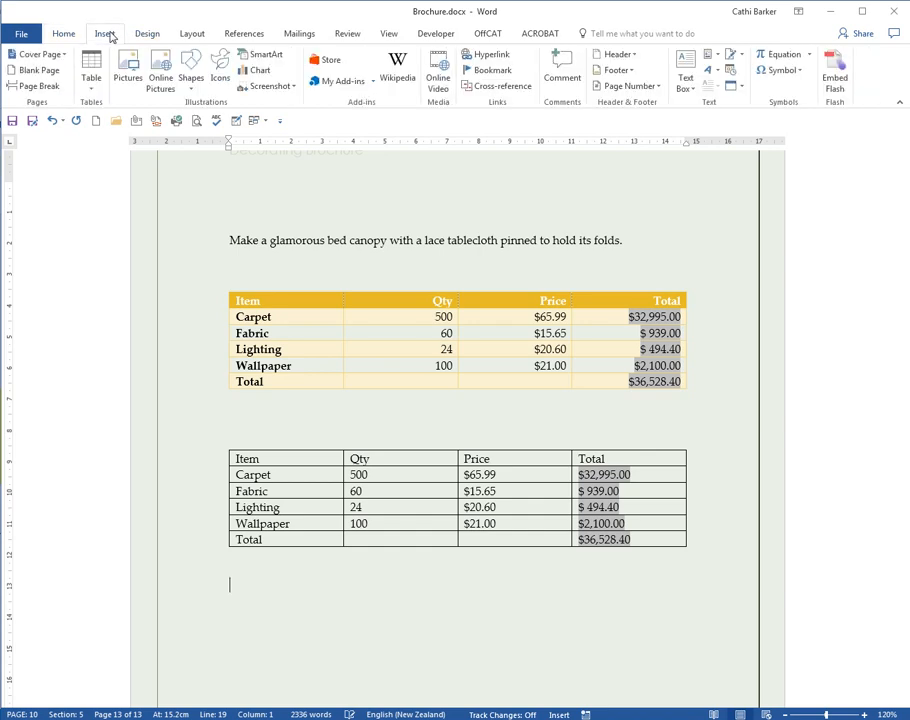
{"action": "left_click", "coordinate": [741, 87]}
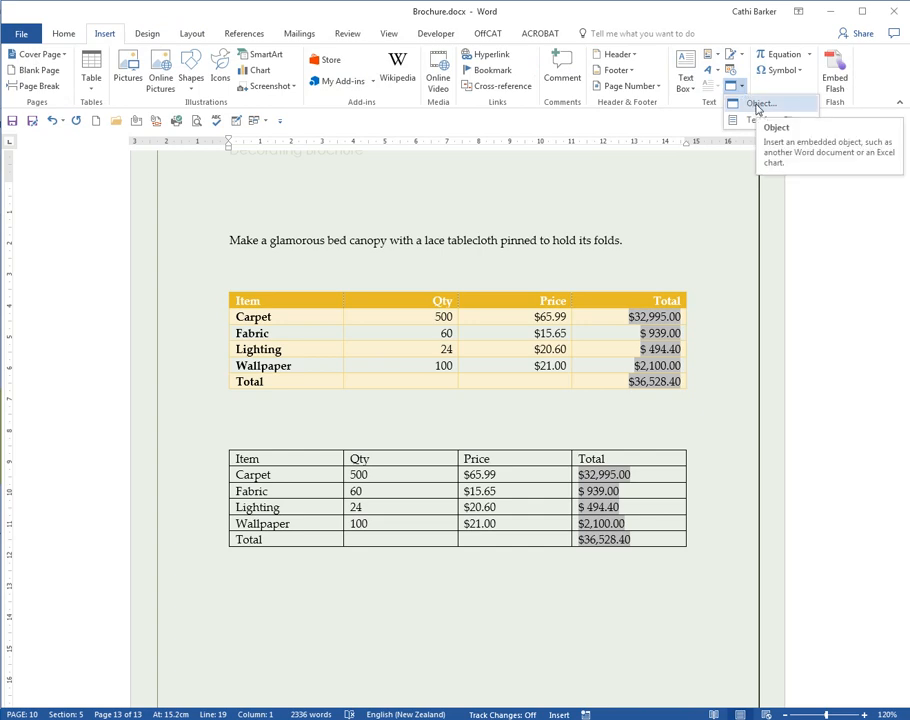
{"action": "left_click", "coordinate": [758, 106]}
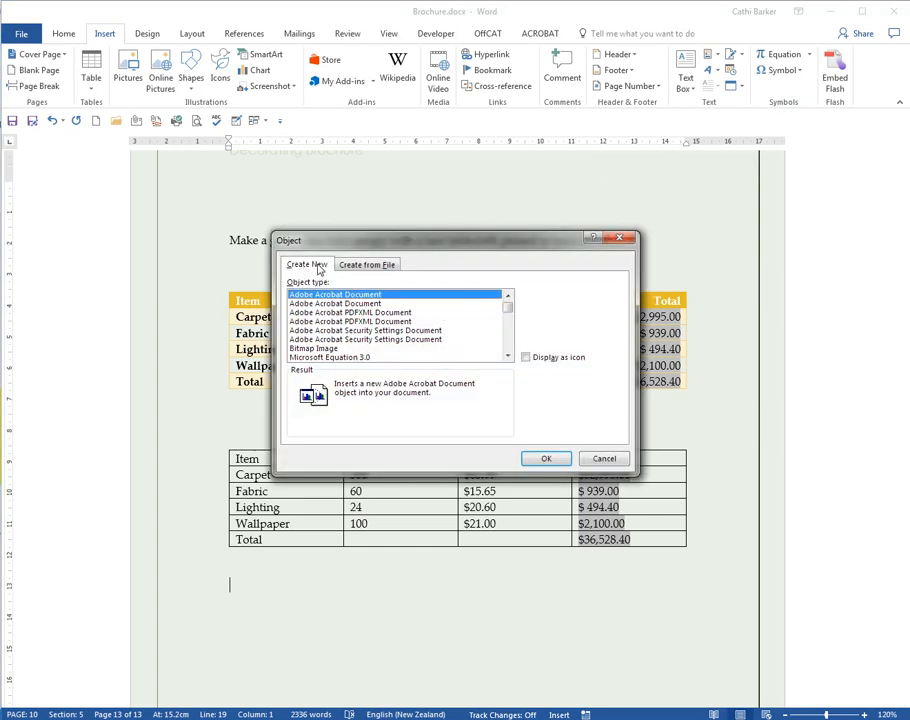
{"action": "left_click", "coordinate": [367, 264]}
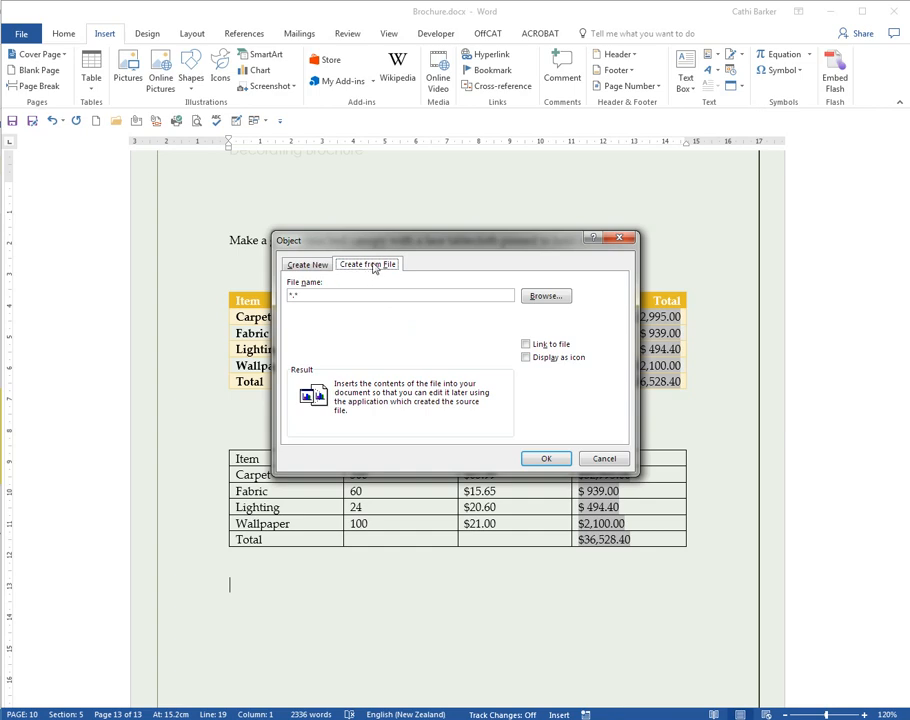
{"action": "left_click", "coordinate": [546, 297]}
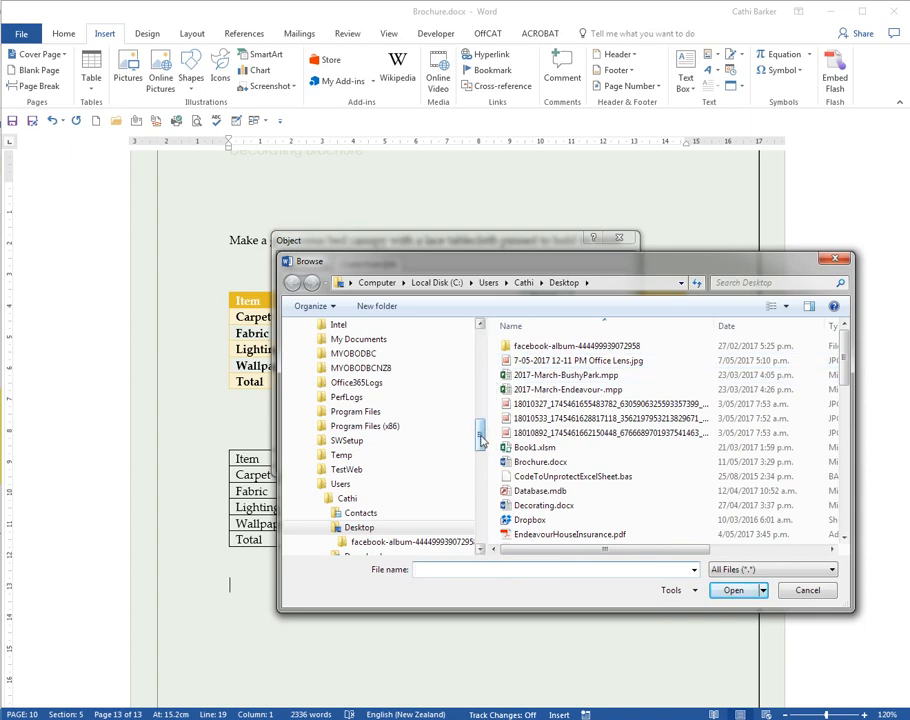
Step: Browse to CBT-Word 2016\Stage 2\Exercise Files and pick ExcelData.xls
{"action": "left_click_drag", "start_coordinate": [484, 438], "coordinate": [464, 484]}
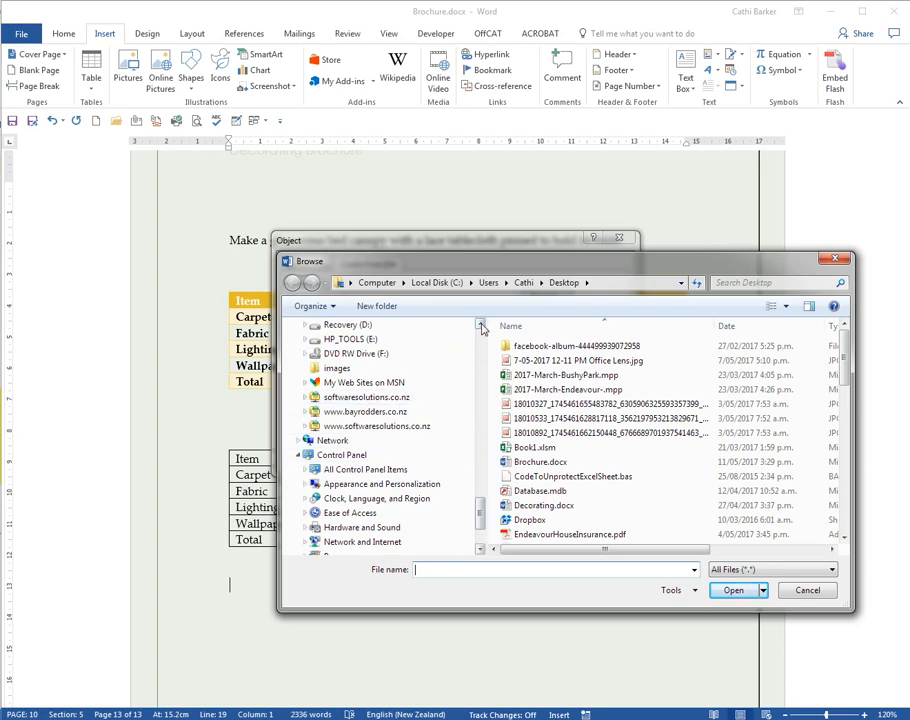
{"action": "scroll", "coordinate": [412, 400], "scroll_direction": "up", "scroll_amount": 1}
{"action": "left_click_drag", "start_coordinate": [481, 328], "coordinate": [481, 328]}
{"action": "left_click", "coordinate": [369, 399]}
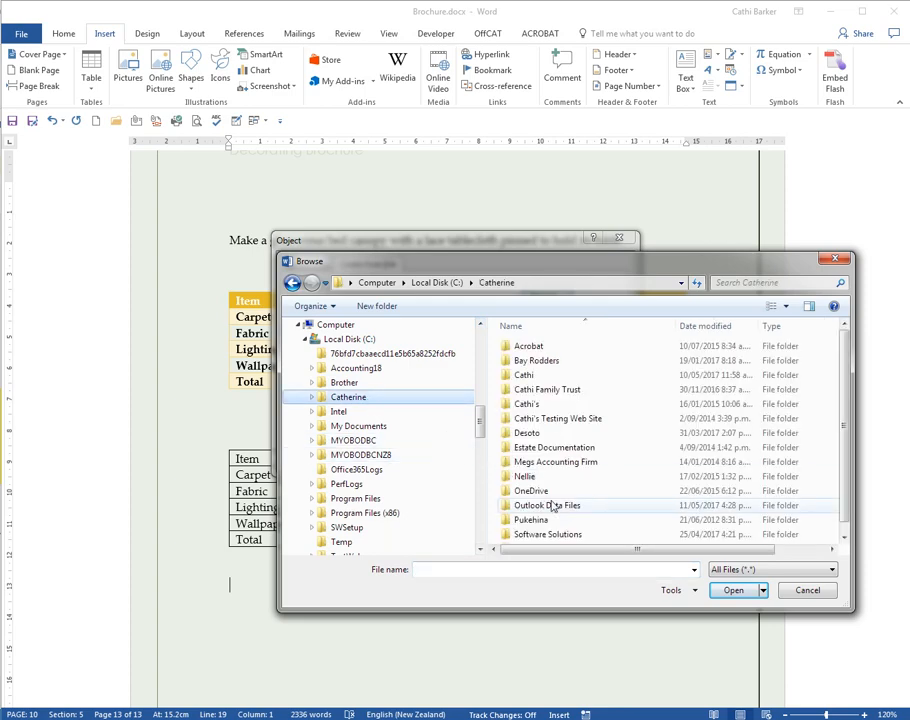
{"action": "double_click", "coordinate": [520, 538]}
{"action": "double_click", "coordinate": [537, 389]}
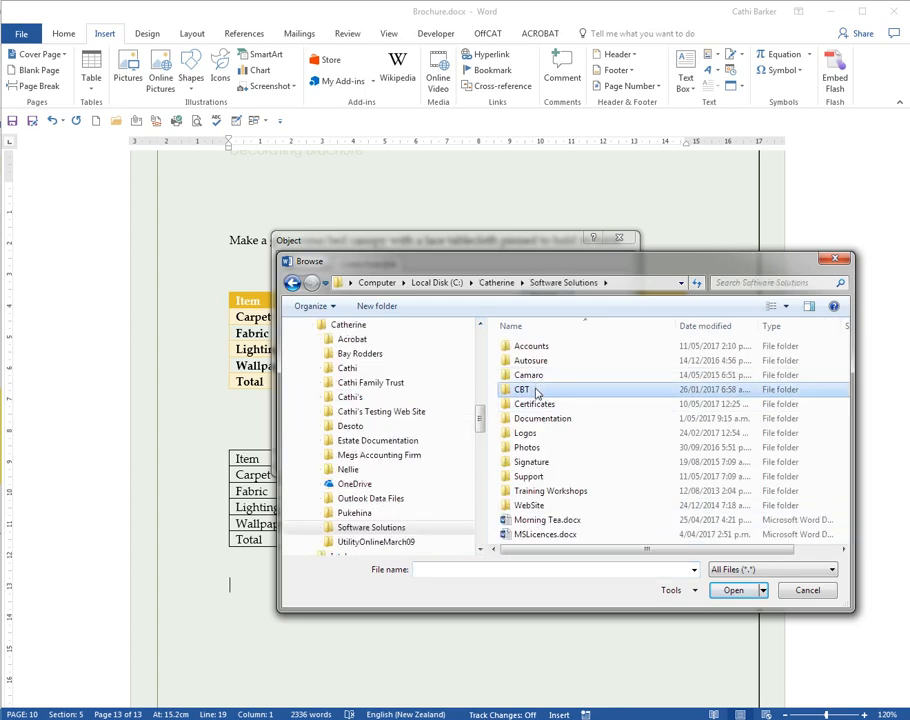
{"action": "scroll", "coordinate": [630, 475], "scroll_direction": "down", "scroll_amount": 4}
{"action": "scroll", "coordinate": [631, 484], "scroll_direction": "down", "scroll_amount": 6}
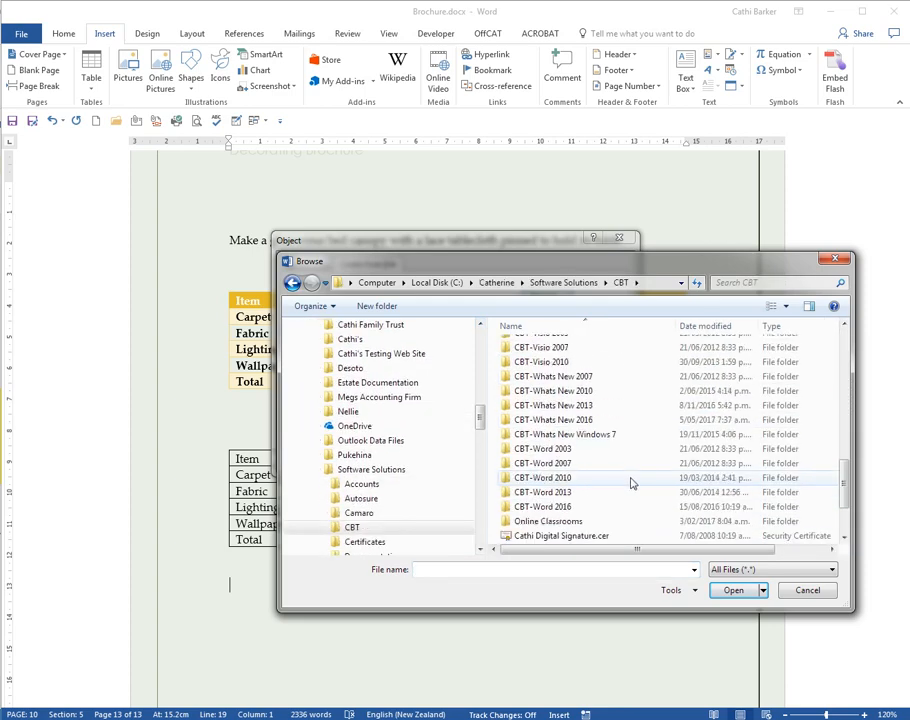
{"action": "double_click", "coordinate": [542, 507]}
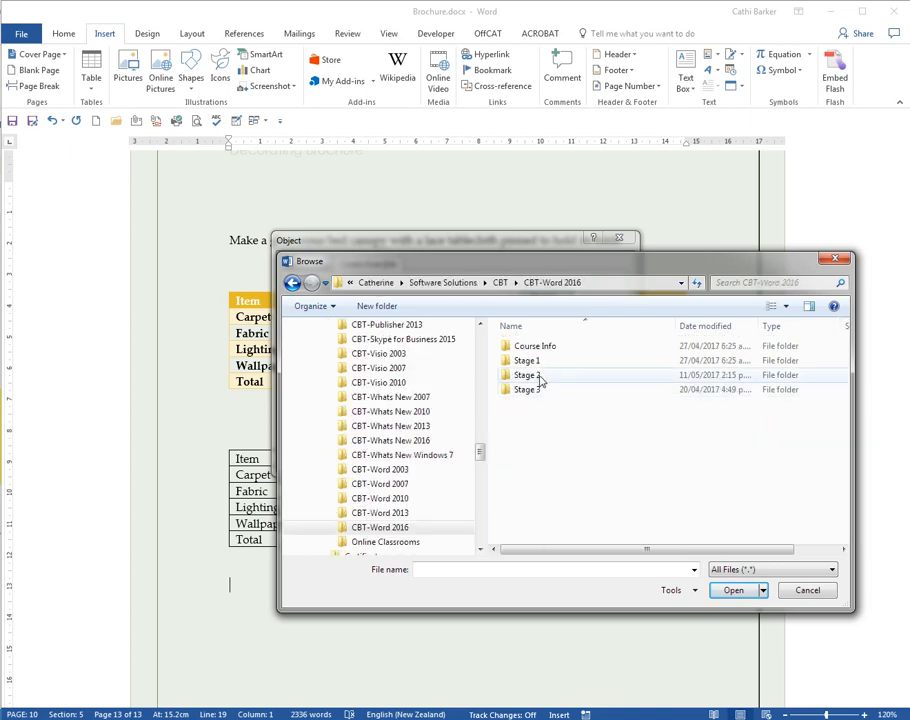
{"action": "double_click", "coordinate": [548, 375]}
{"action": "double_click", "coordinate": [542, 360]}
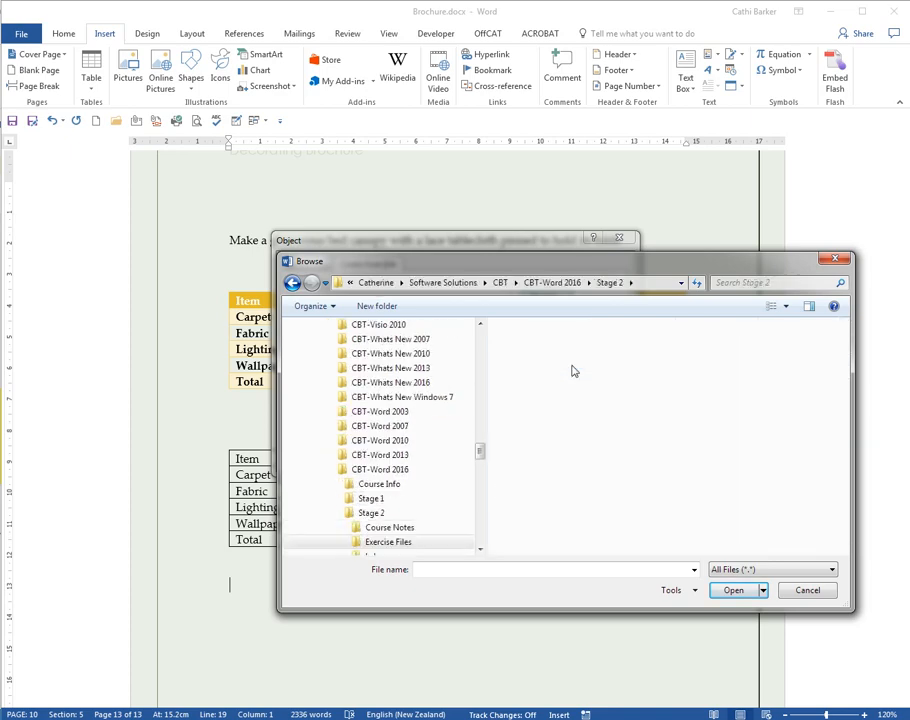
{"action": "left_click", "coordinate": [545, 389]}
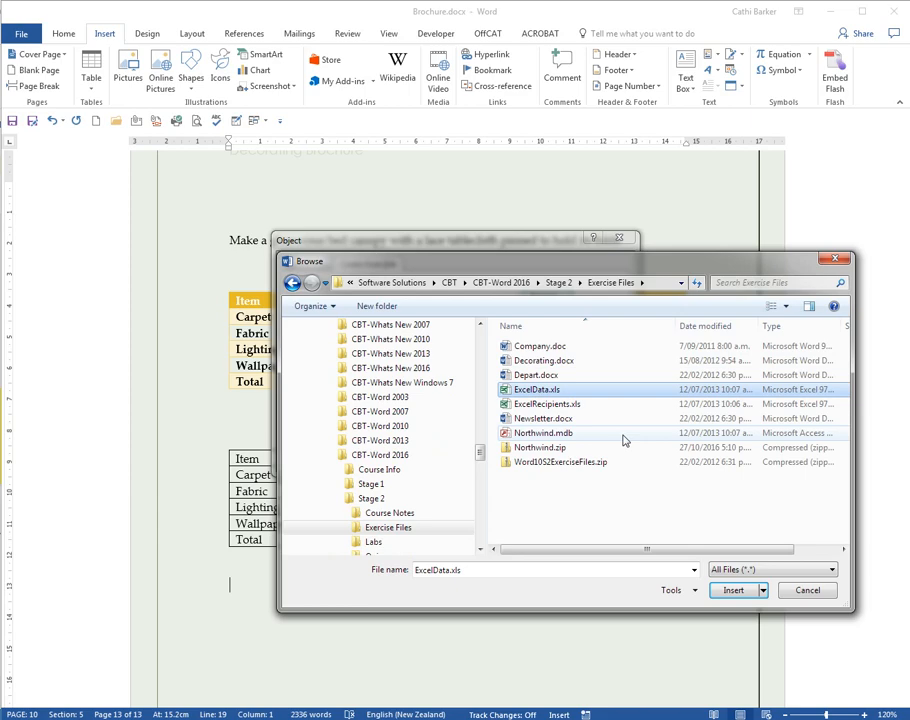
{"action": "left_click", "coordinate": [734, 591]}
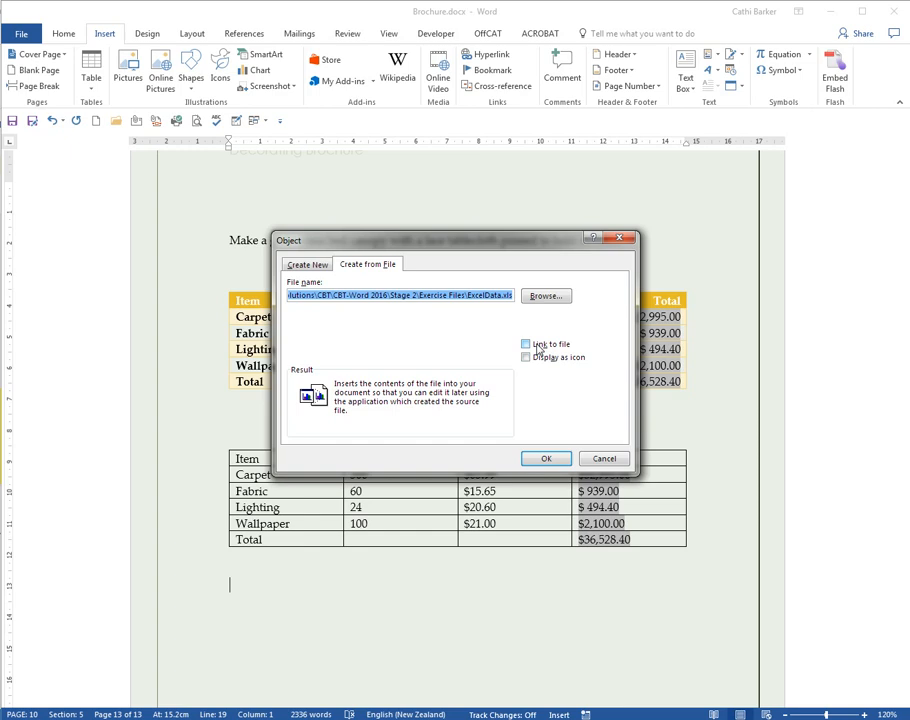
Step: Embed ExcelData.xls and toggle field codes with Alt+F9 twice to show the worksheet
{"action": "left_click", "coordinate": [546, 459]}
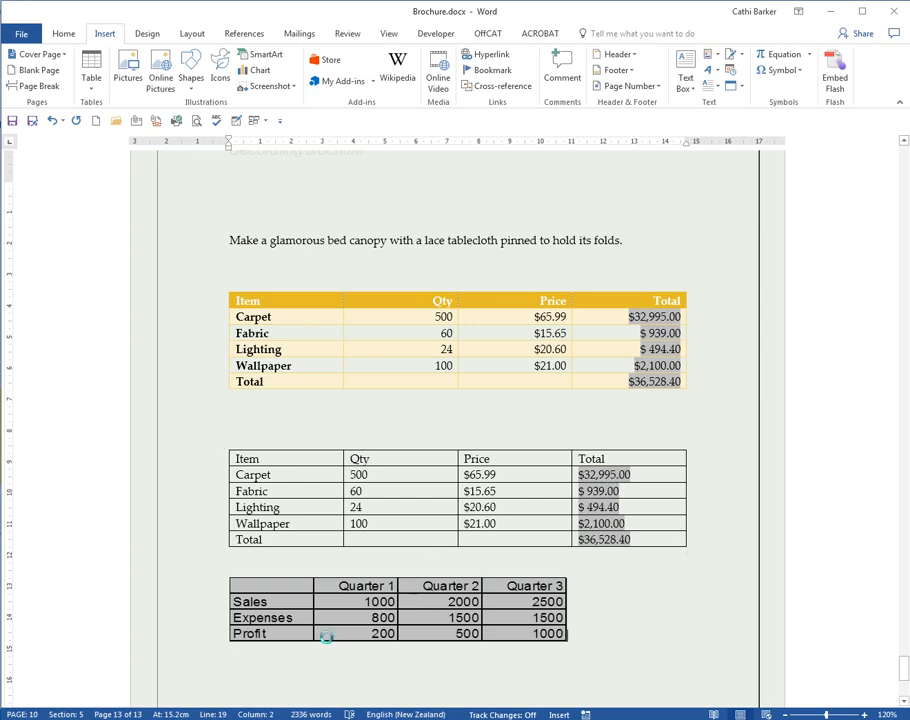
{"action": "key", "text": "alt+F9"}
{"action": "scroll", "coordinate": [330, 636], "scroll_direction": "down", "scroll_amount": 6}
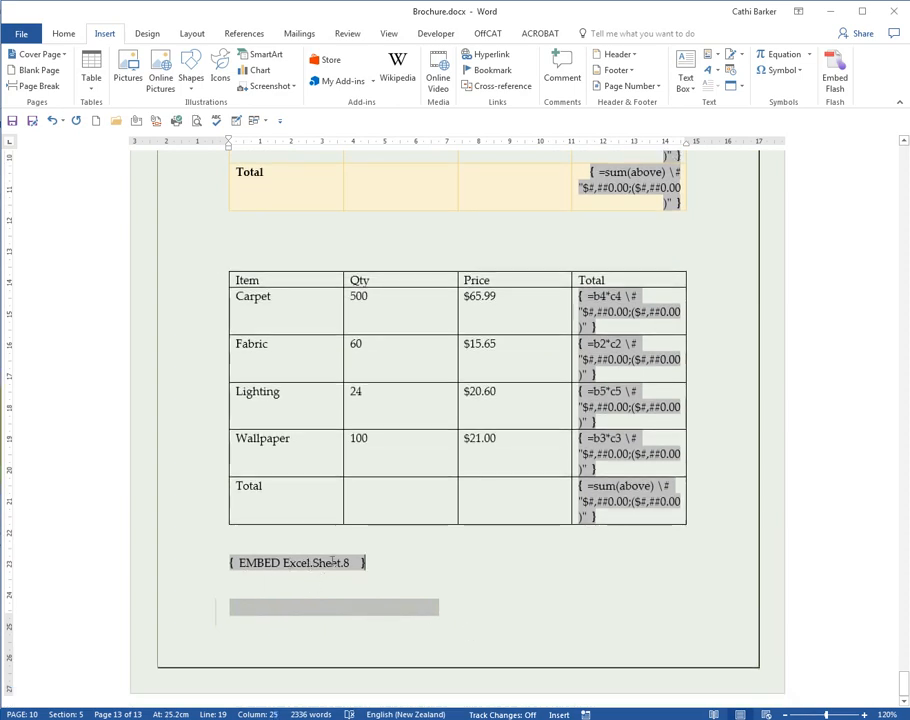
{"action": "key", "text": "alt+F9"}
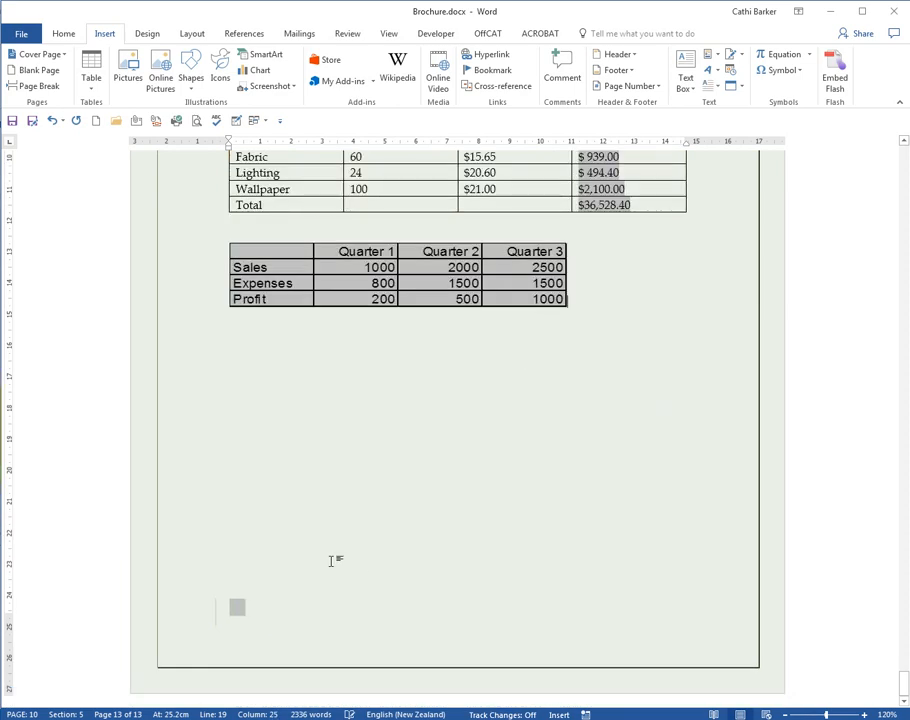
{"action": "scroll", "coordinate": [340, 563], "scroll_direction": "up", "scroll_amount": 2}
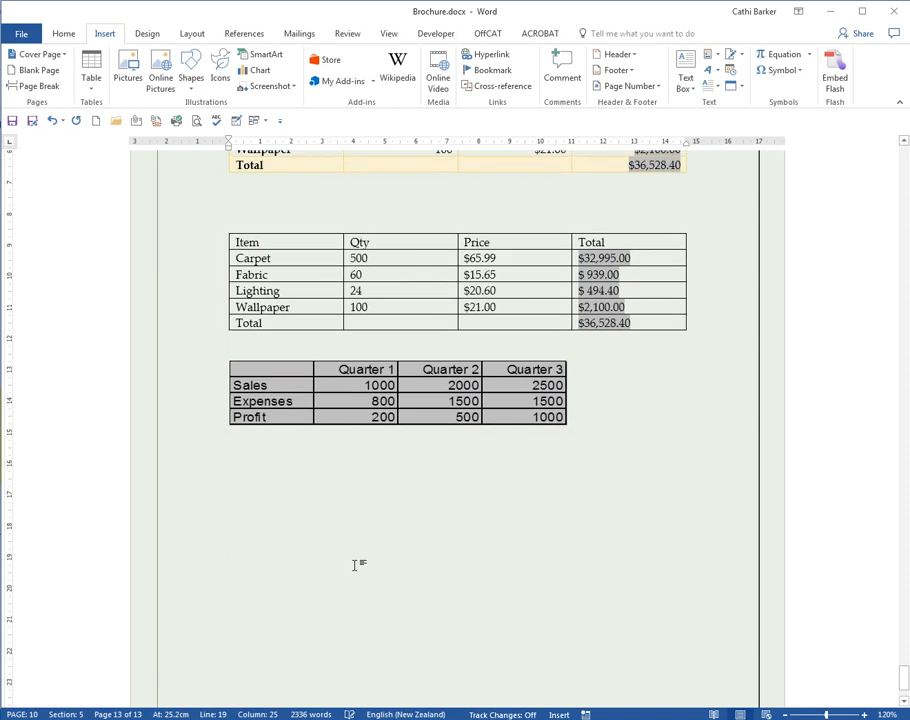